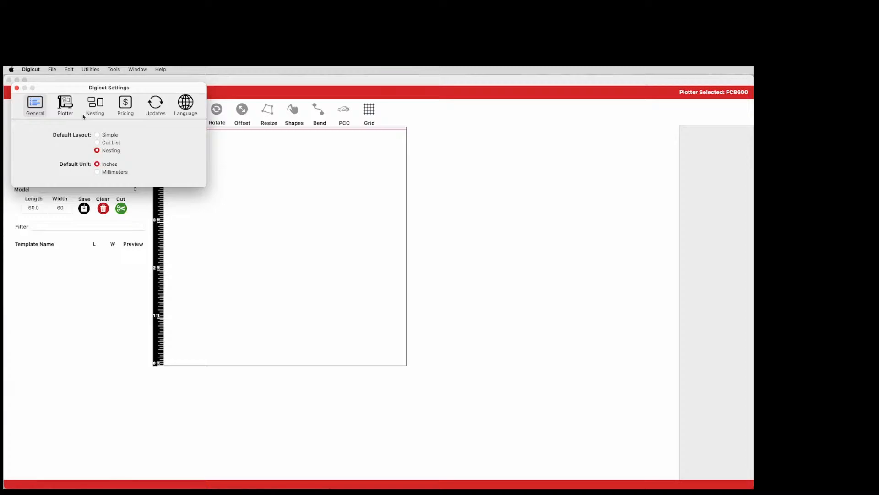
# Open the plotter calibration from the plotter settings and cut the 254 by 254 millimeter calibration square
pyautogui.click(65, 109)
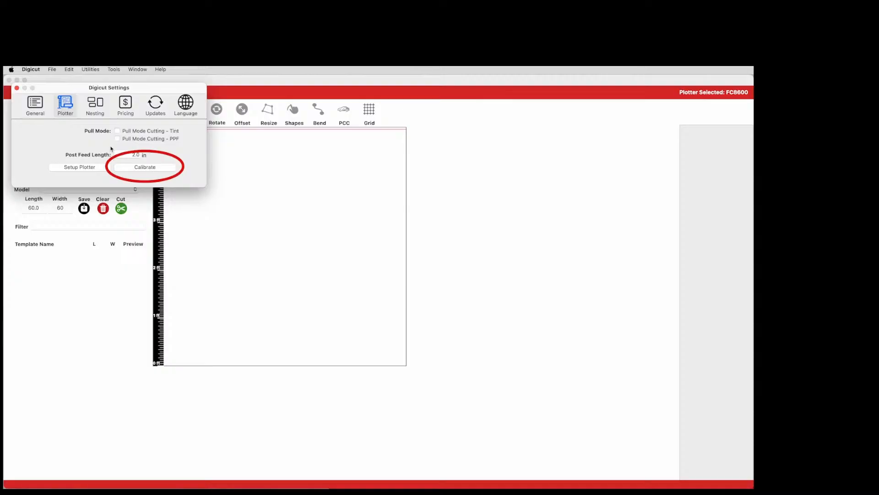
pyautogui.click(130, 167)
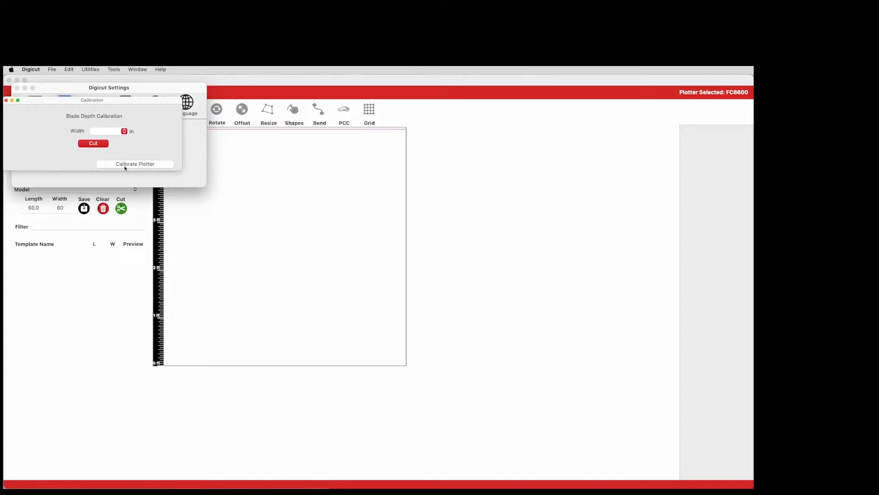
pyautogui.click(123, 165)
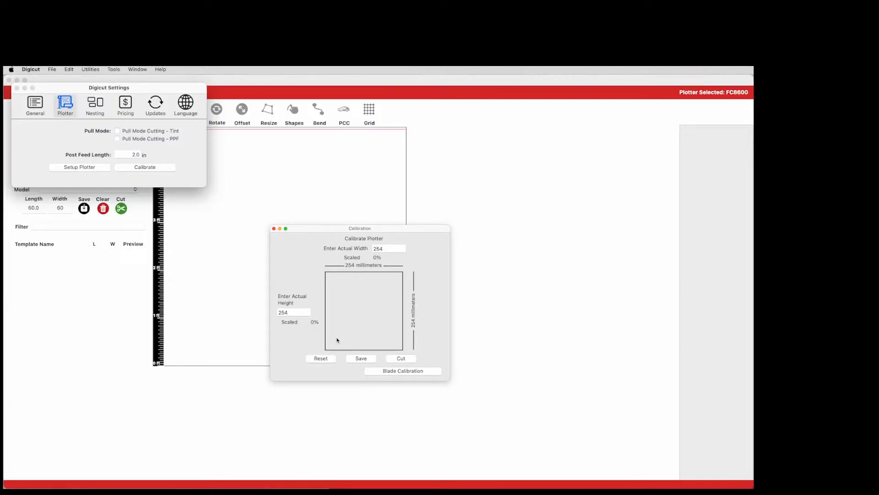
pyautogui.click(406, 359)
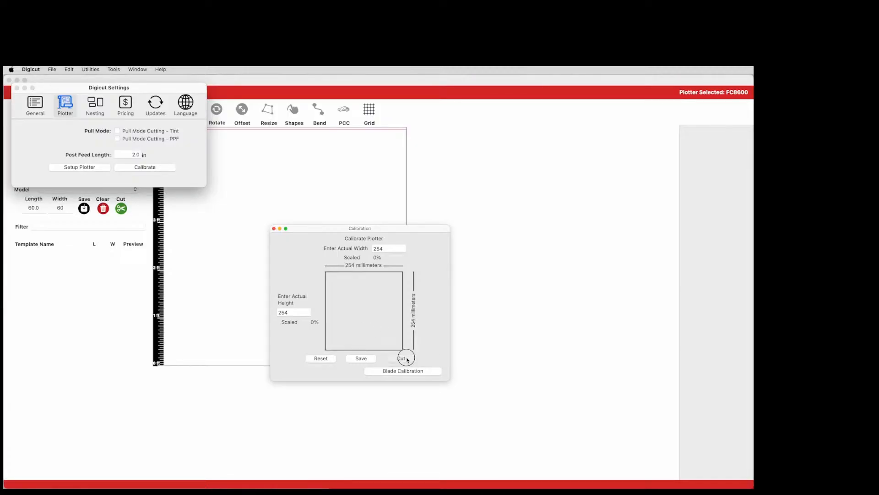
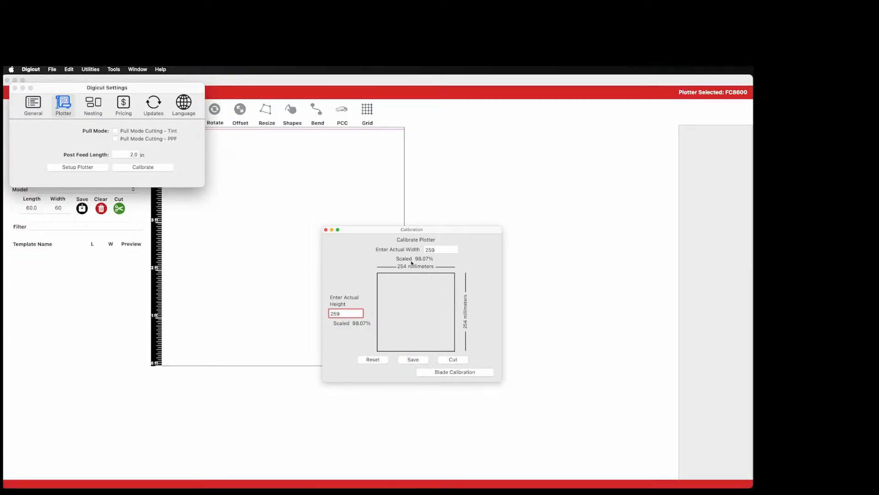
# Recut the calibration square using the entered actual width and height of 259 millimeters
pyautogui.click(446, 362)
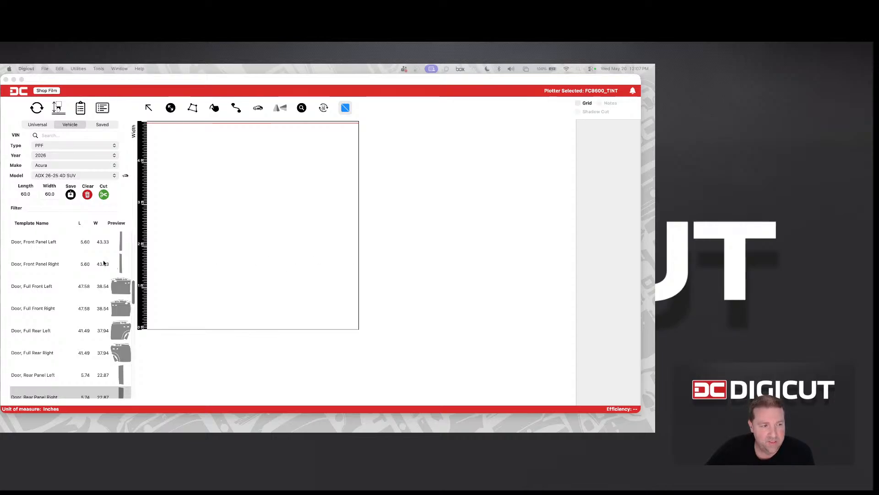
# Close the leftover calibration window and open the film pricing settings, leaving film pricing enabled
pyautogui.scroll(-5, 104, 264)
pyautogui.scroll(8, 104, 264)
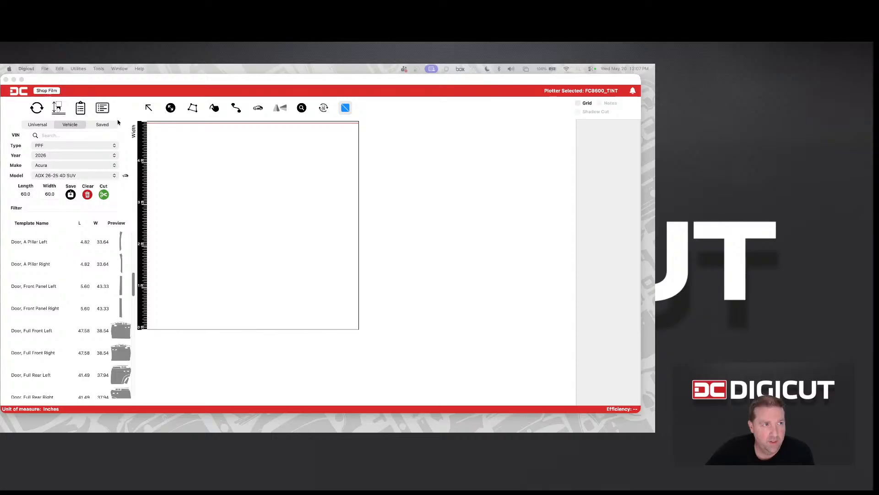
pyautogui.click(104, 108)
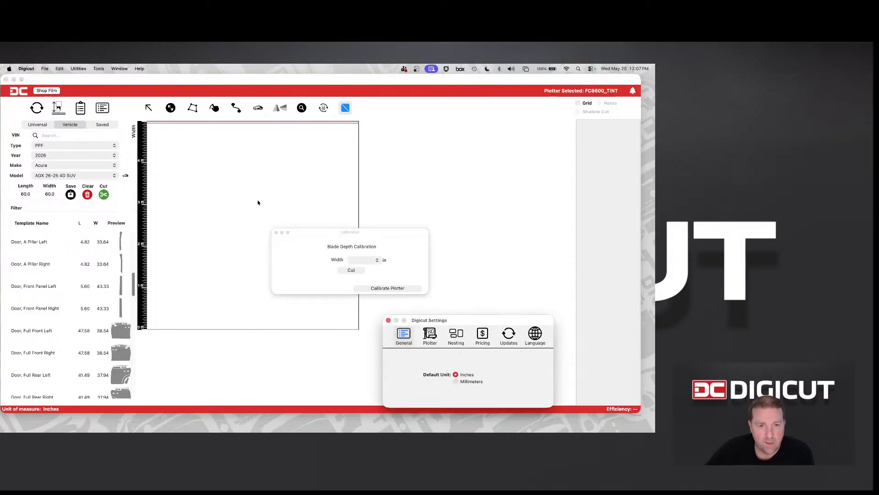
pyautogui.click(277, 232)
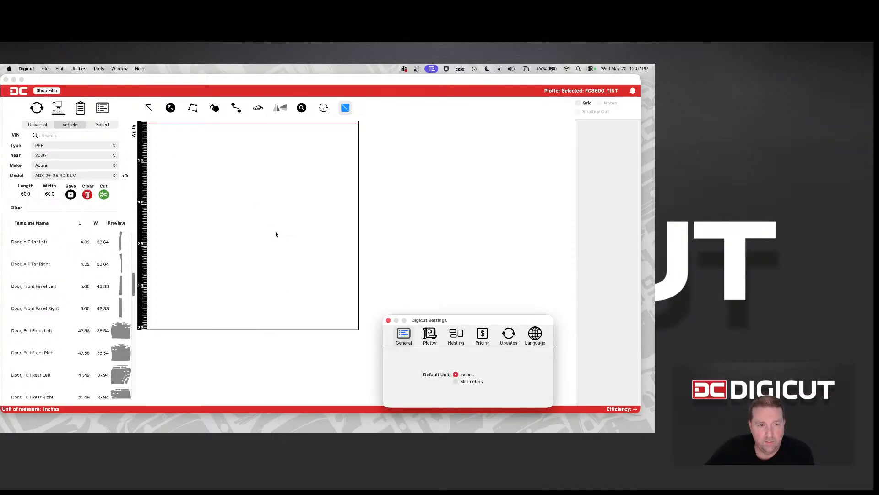
pyautogui.moveTo(411, 328); pyautogui.dragTo(223, 200)
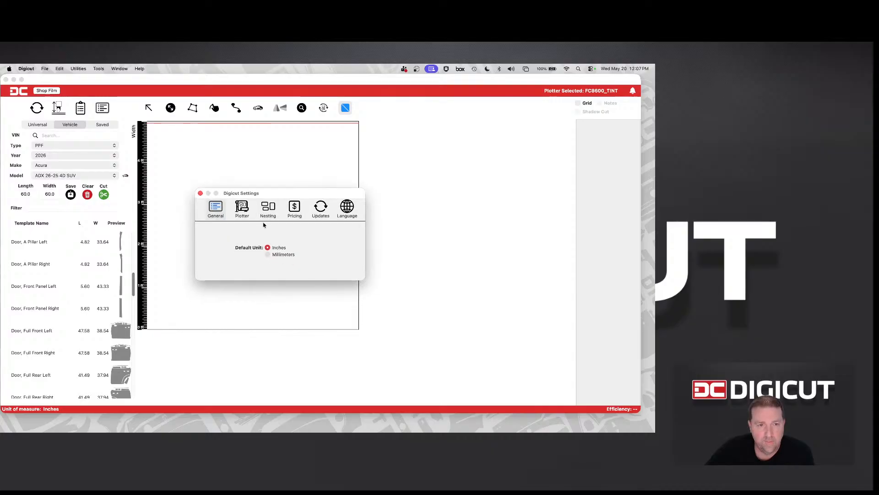
pyautogui.click(294, 213)
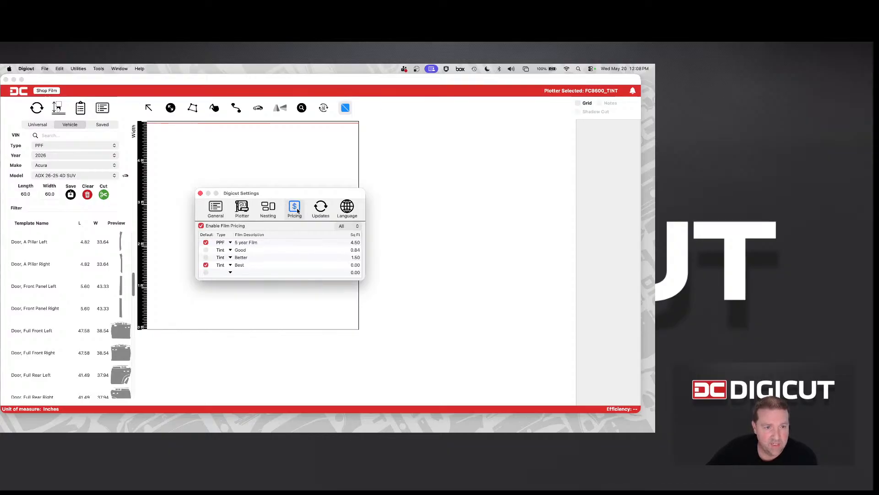
pyautogui.click(201, 226)
pyautogui.click(202, 226)
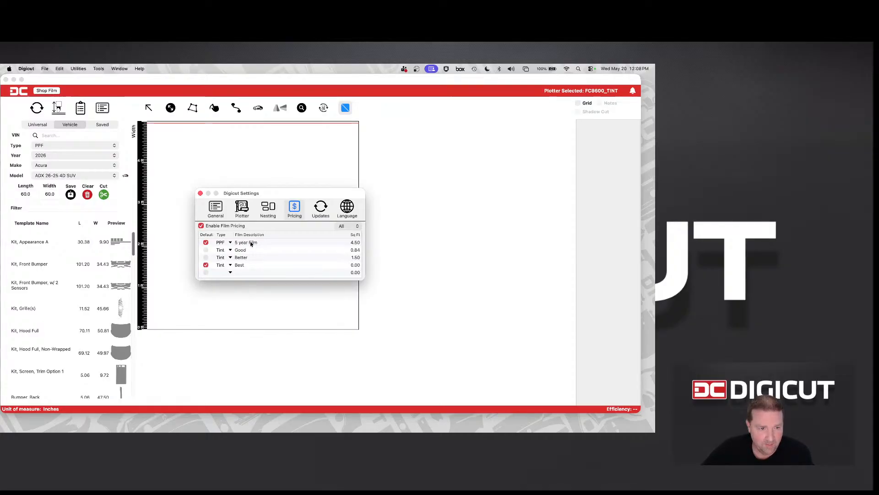
# Examine the editable description, square-foot price and type options of the 5 year Film entry, keeping its type PPF
pyautogui.doubleClick(249, 242)
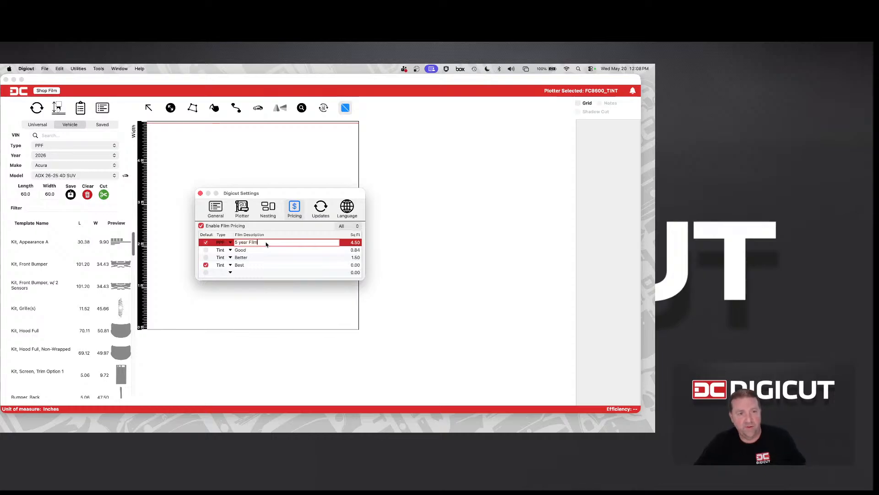
pyautogui.doubleClick(280, 249)
pyautogui.doubleClick(278, 243)
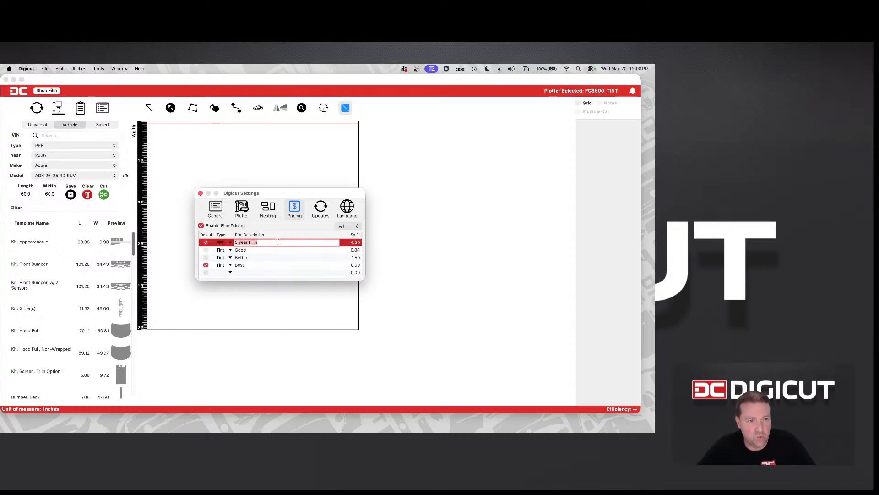
pyautogui.doubleClick(355, 242)
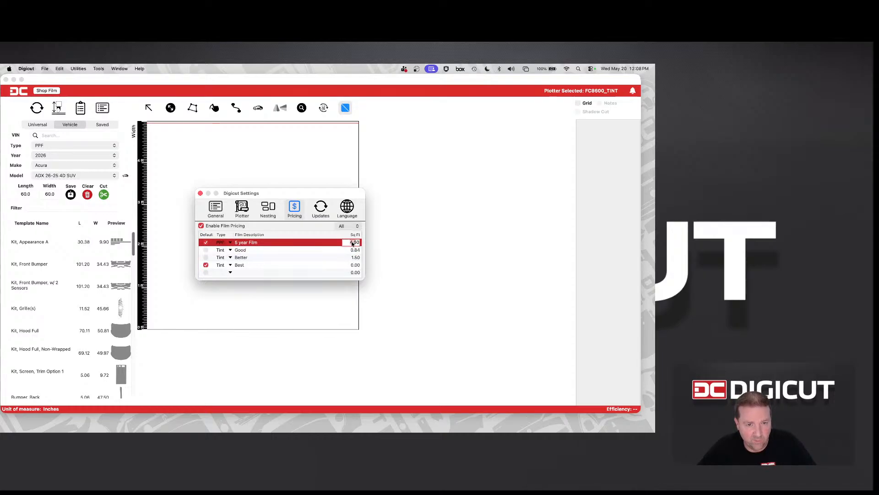
pyautogui.click(220, 243)
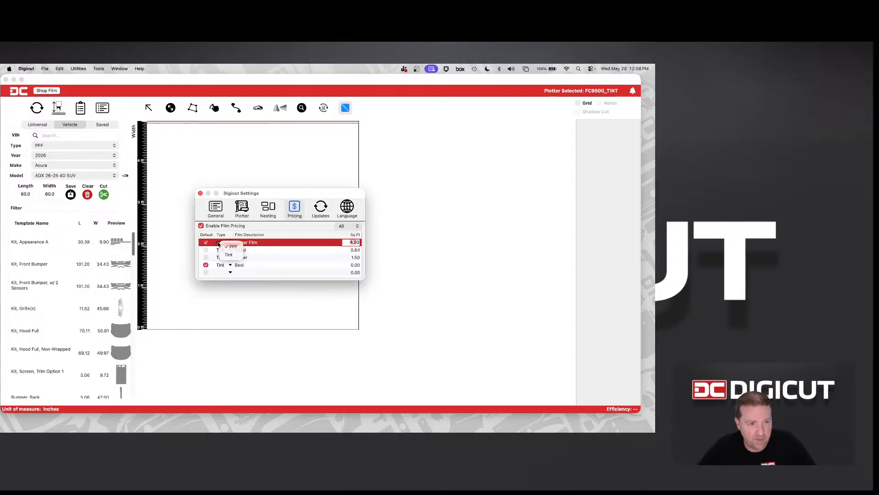
pyautogui.click(220, 244)
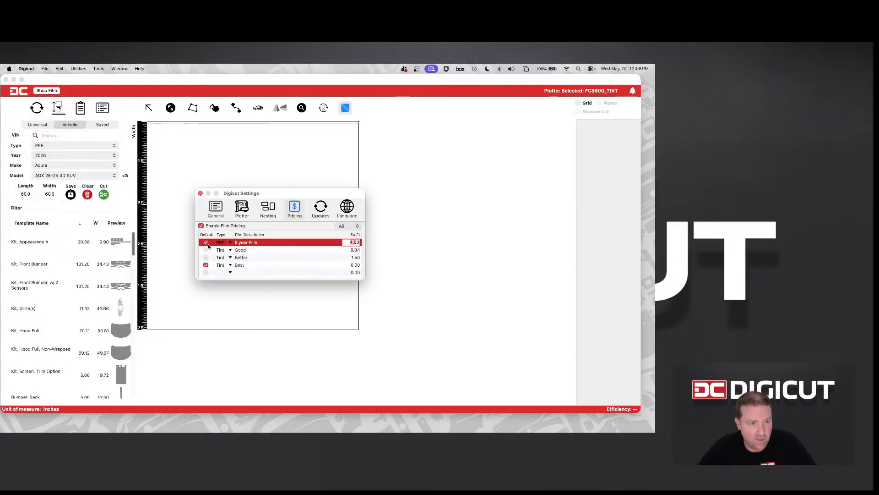
pyautogui.click(218, 243)
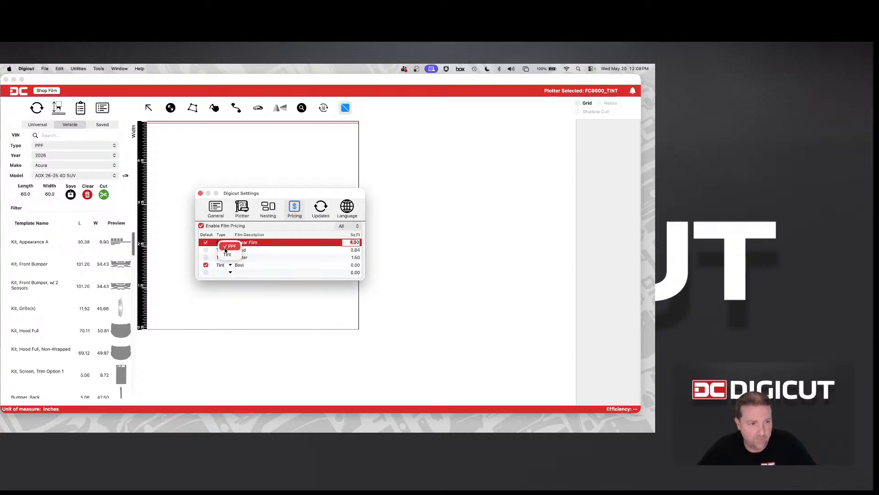
pyautogui.click(225, 247)
# Change the type of the Good film entry to PPF and rename it Color Change
pyautogui.click(220, 251)
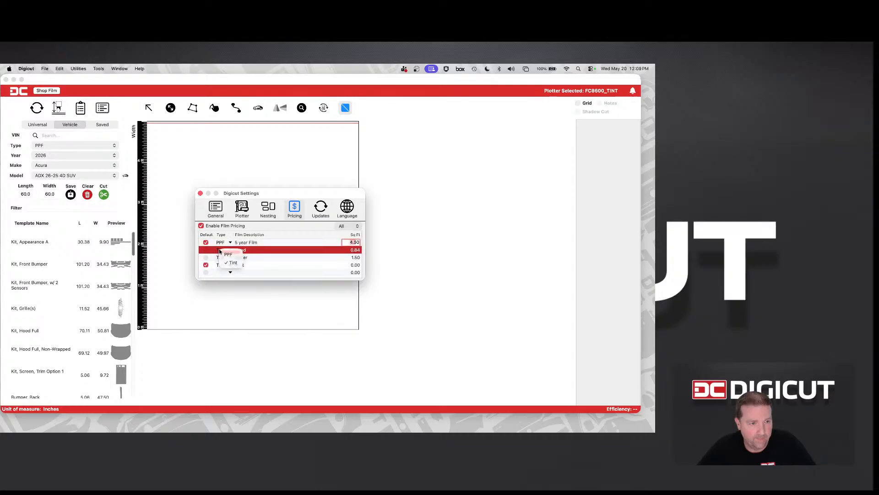
pyautogui.click(222, 253)
pyautogui.click(227, 254)
pyautogui.click(239, 250)
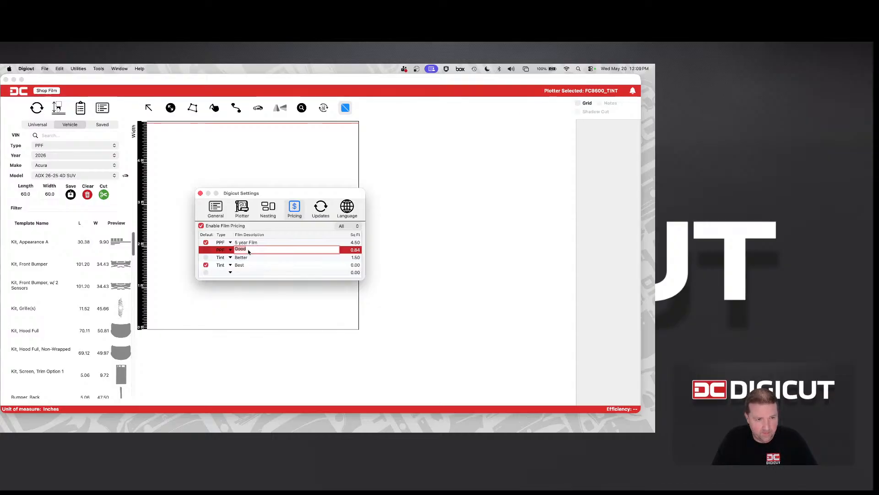
pyautogui.write('Color')
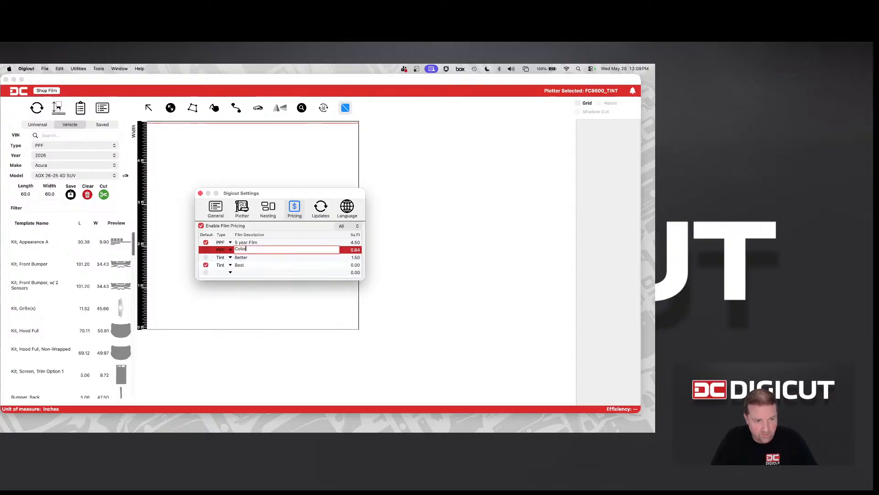
pyautogui.write(' Change')
pyautogui.press('Tab')
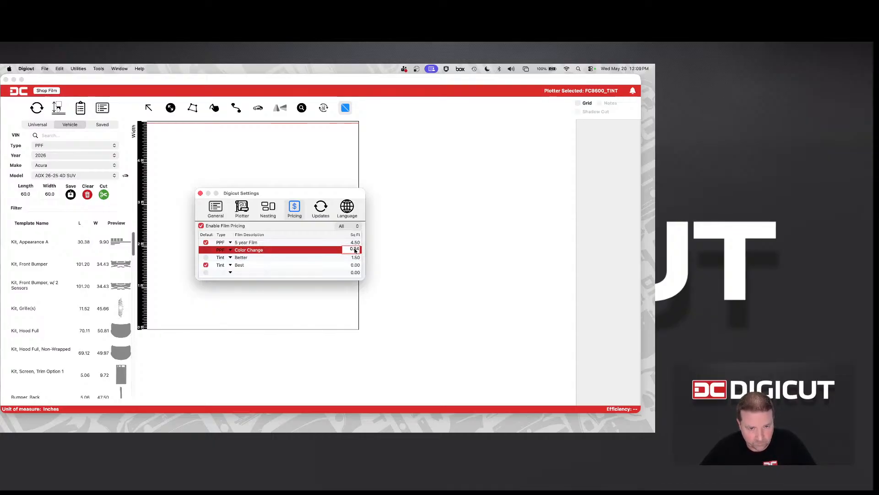
# Set the square-foot price of the Color Change film to 9.99
pyautogui.moveTo(351, 248); pyautogui.dragTo(357, 249)
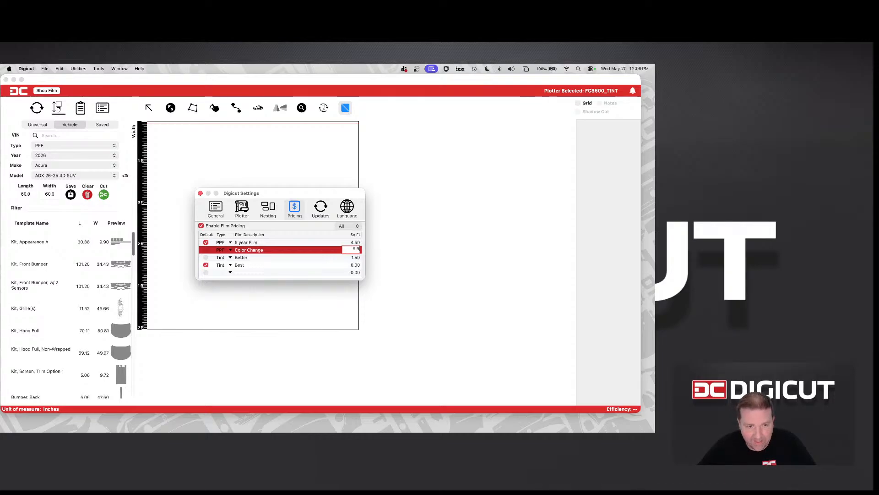
pyautogui.write('.99')
pyautogui.press('Tab')
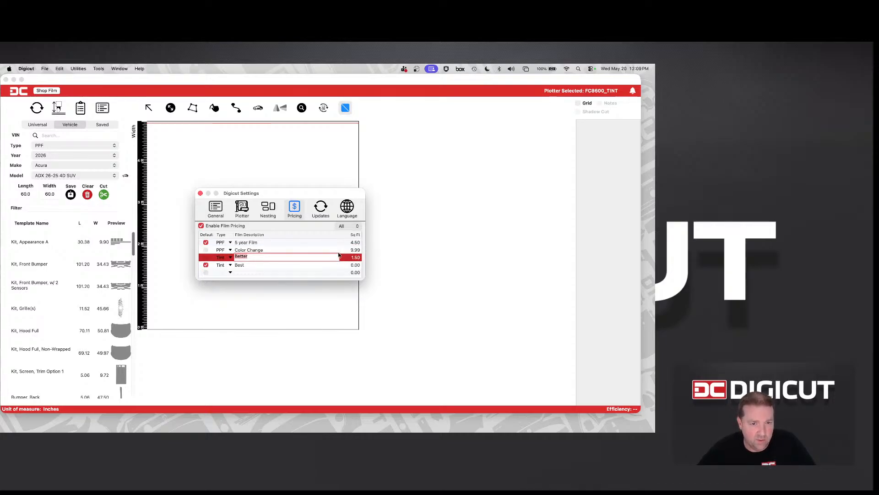
pyautogui.doubleClick(314, 250)
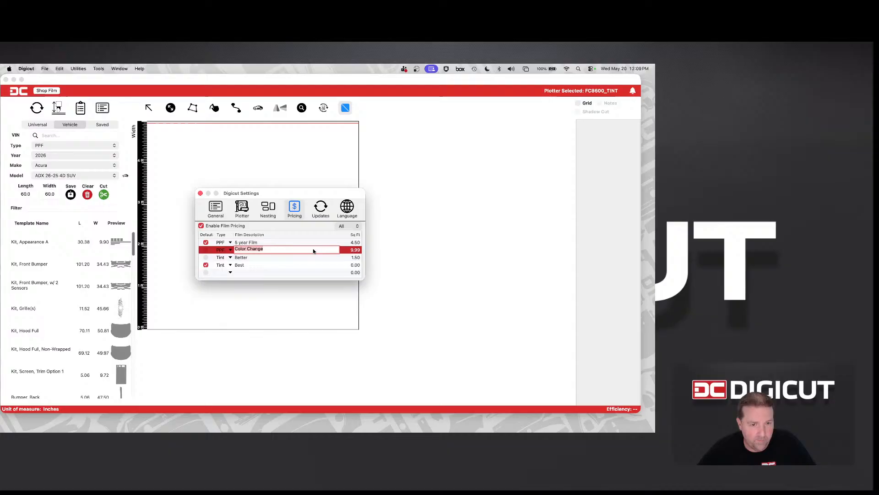
pyautogui.click(342, 251)
# Try Color Change as the default PPF film and switch the default back to 5 year Film
pyautogui.click(206, 250)
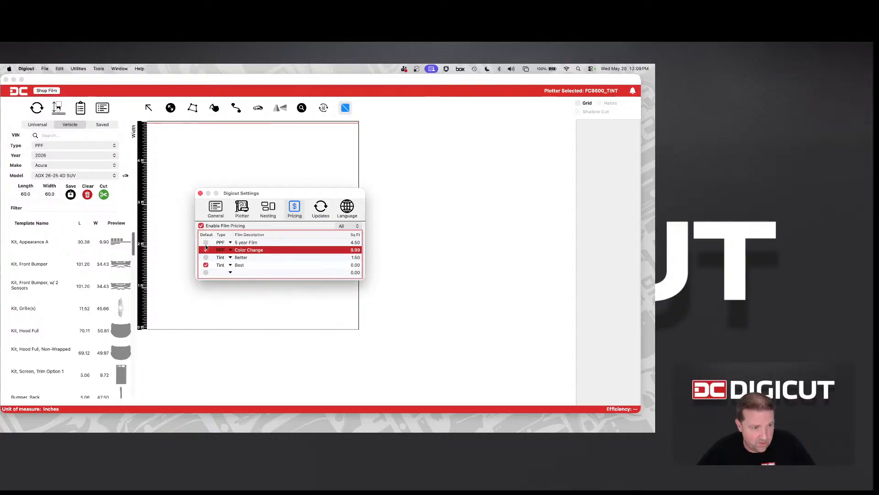
pyautogui.click(206, 243)
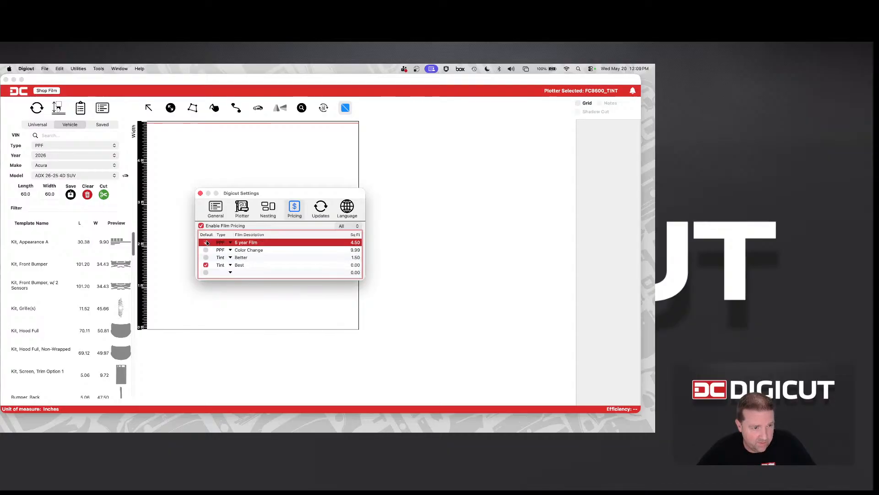
pyautogui.doubleClick(245, 243)
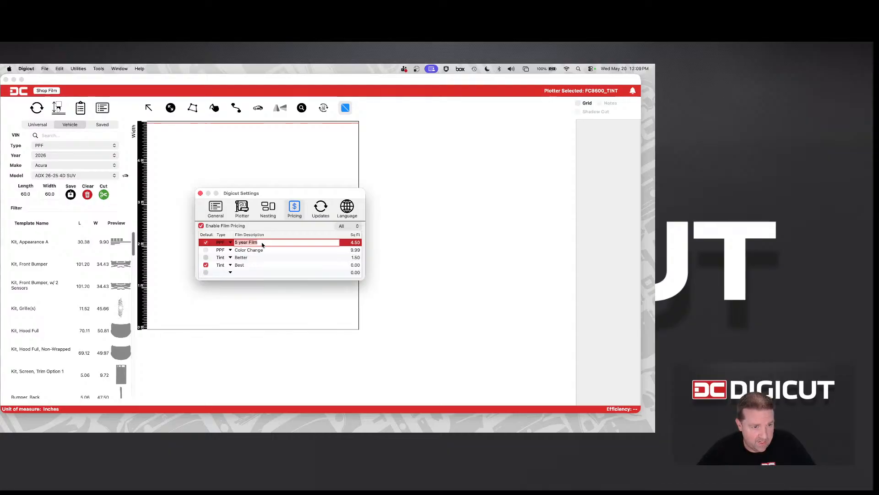
# Make the Better film the default tint, renaming it Good with a square-foot price of 0.84
pyautogui.click(206, 258)
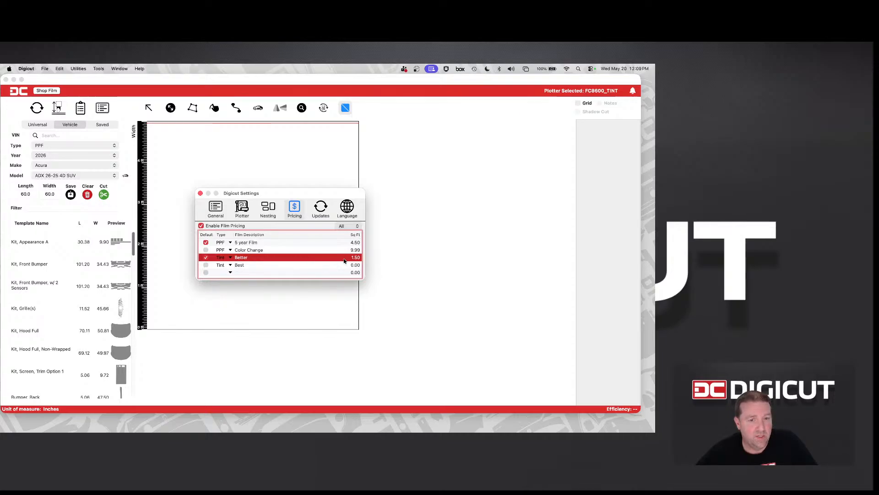
pyautogui.doubleClick(247, 258)
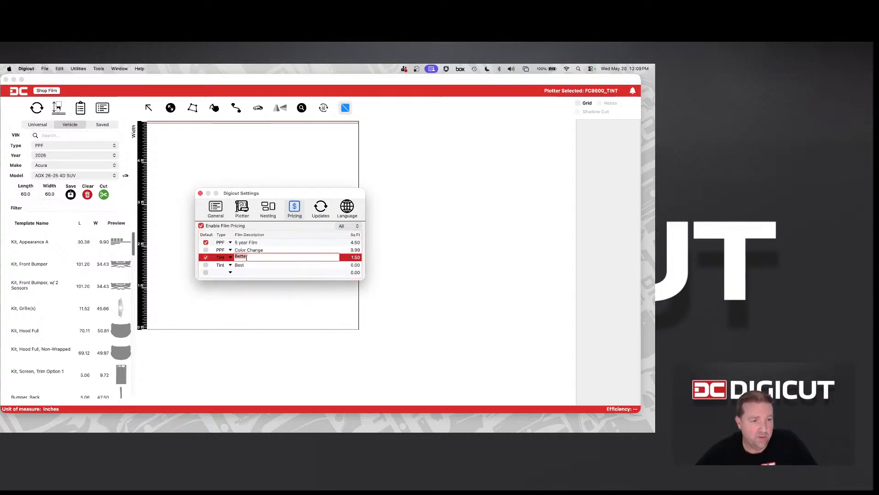
pyautogui.write('Good')
pyautogui.press('Tab')
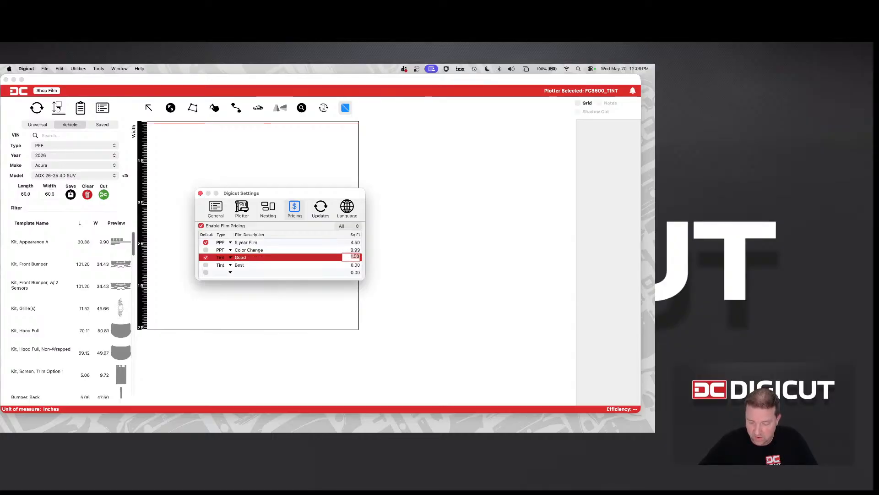
pyautogui.write('0.84')
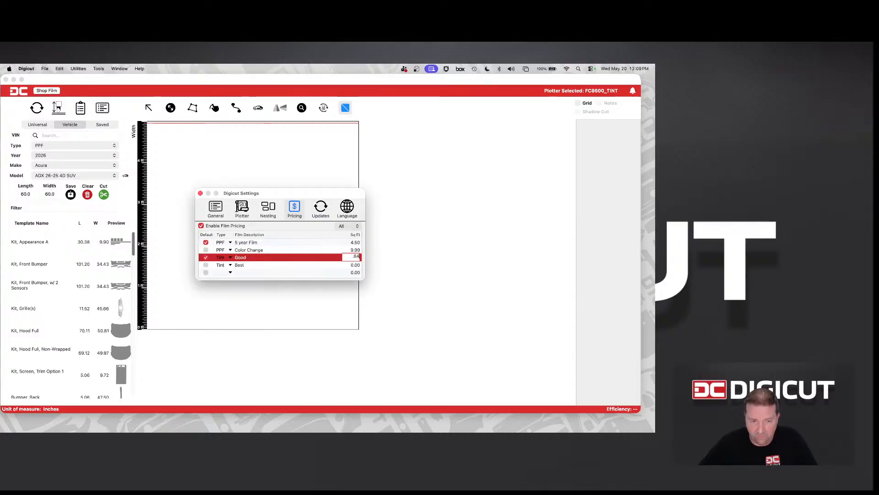
pyautogui.press('Tab')
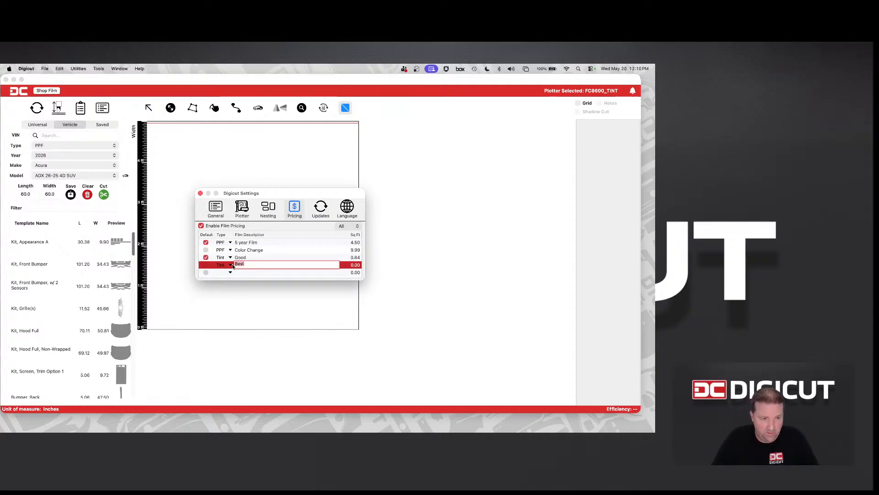
# Rename the Best tint film as Better and set its square-foot price to 1.50
pyautogui.write('Better')
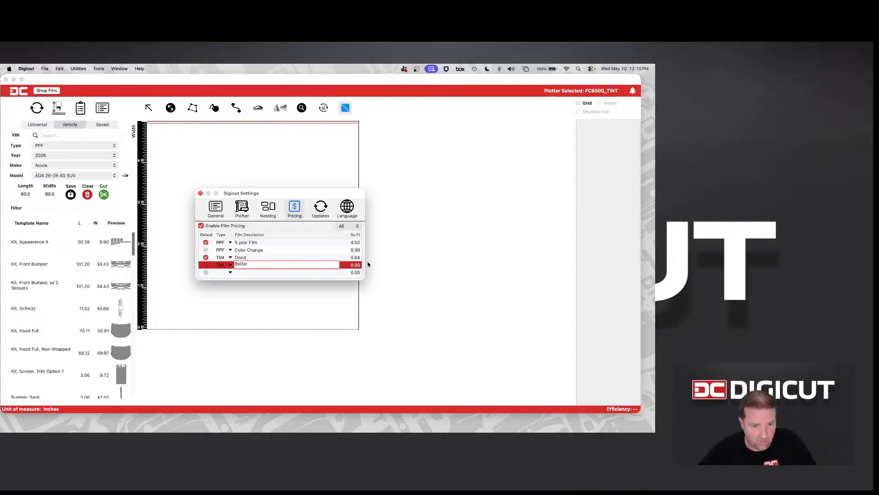
pyautogui.click(351, 265)
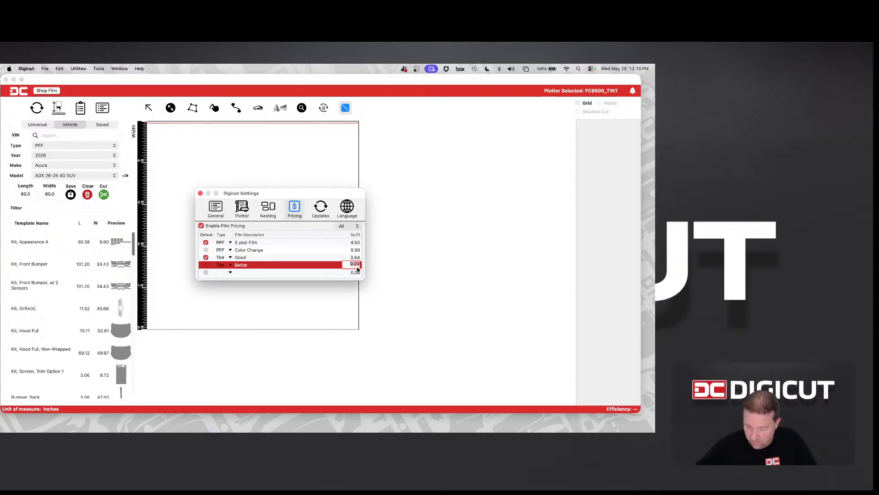
pyautogui.write('1.50')
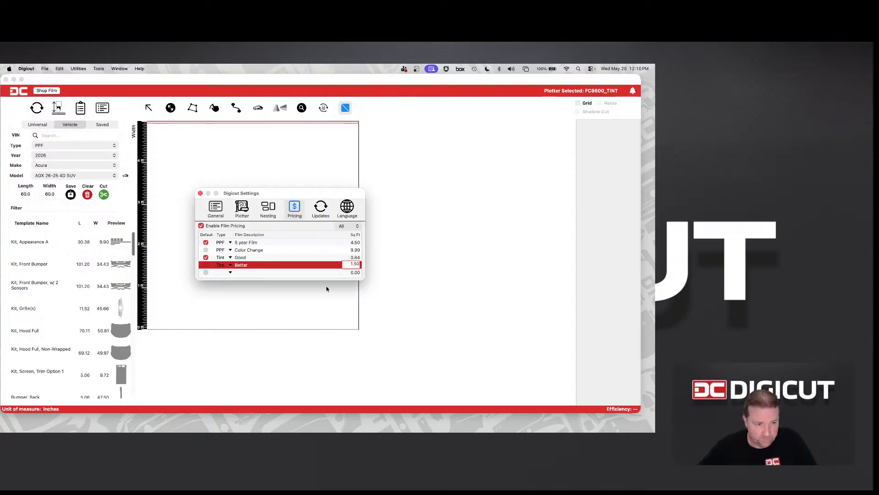
# Add a Tint film named Best with a square-foot price of 3.50 and close the settings
pyautogui.click(233, 273)
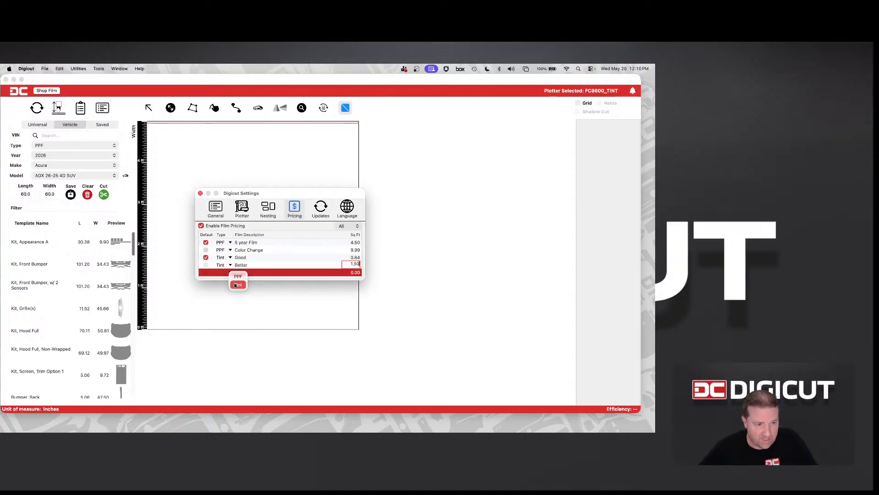
pyautogui.click(236, 285)
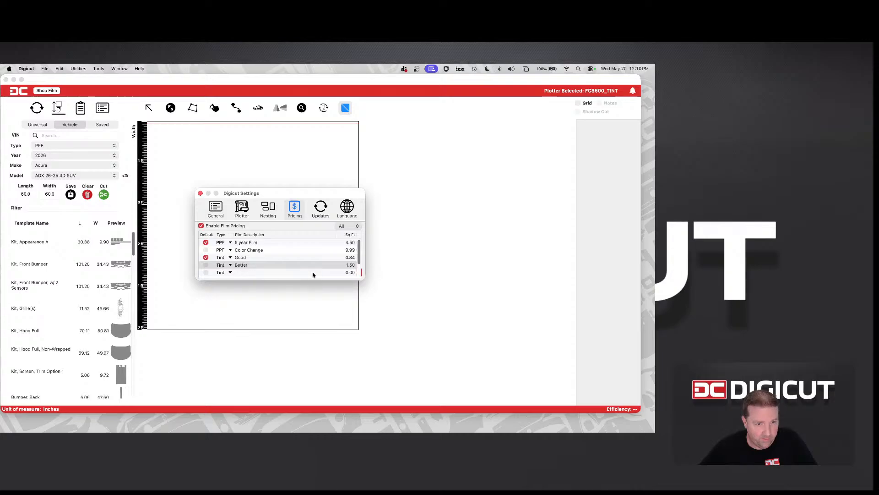
pyautogui.doubleClick(349, 273)
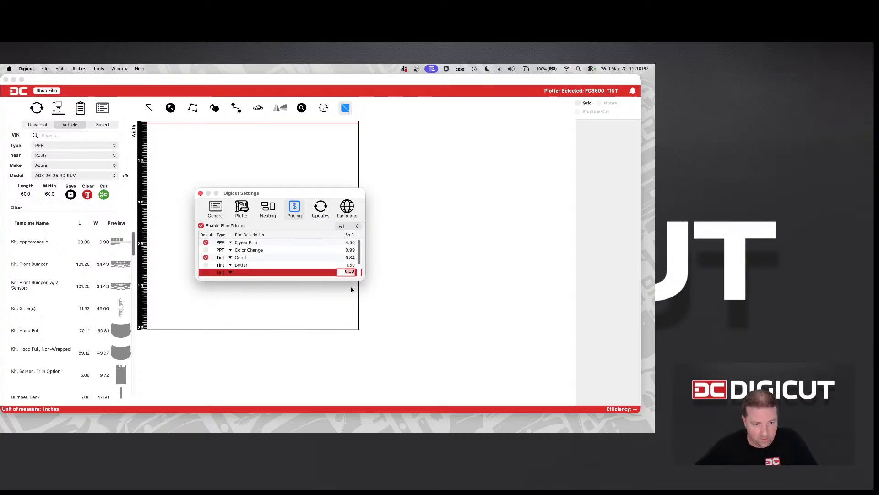
pyautogui.doubleClick(241, 272)
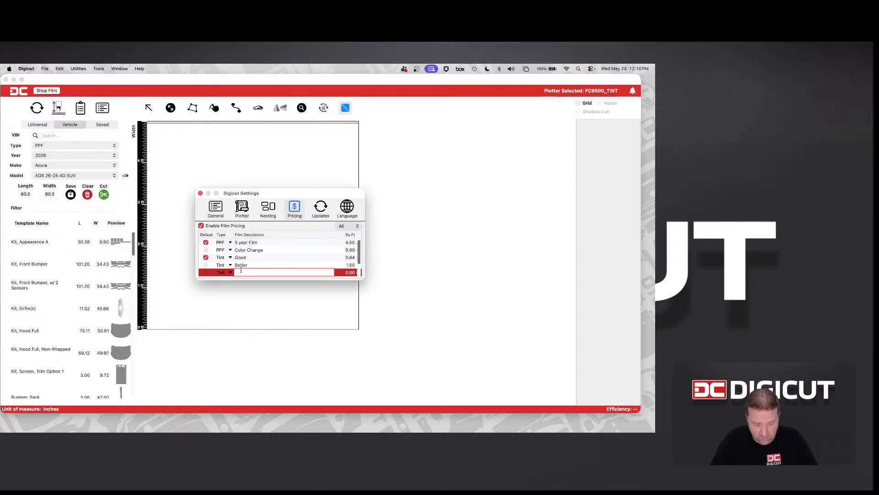
pyautogui.write('Best')
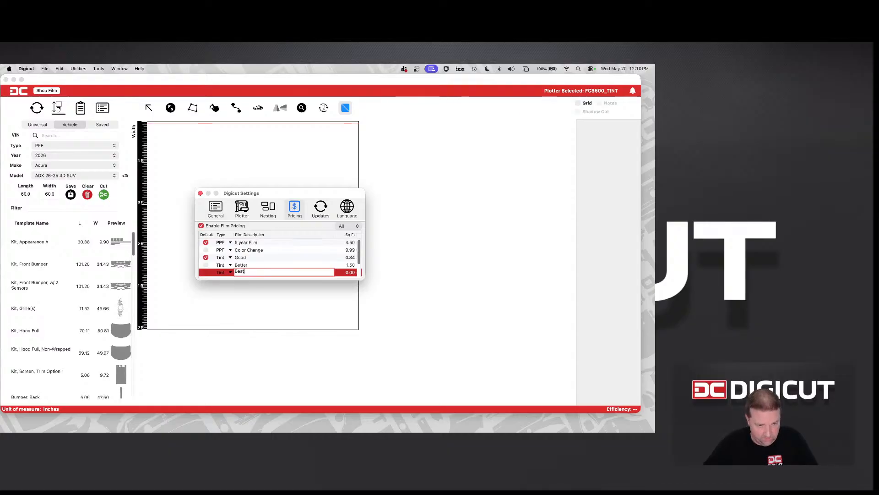
pyautogui.doubleClick(345, 273)
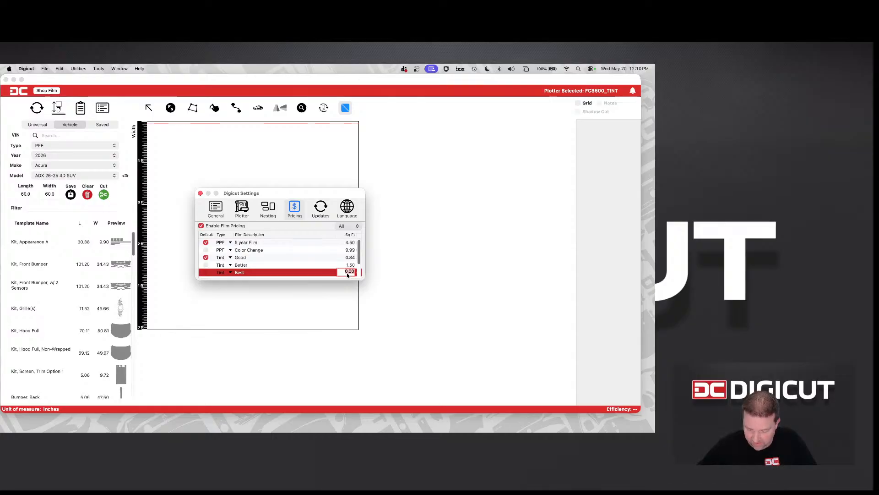
pyautogui.write('3.50')
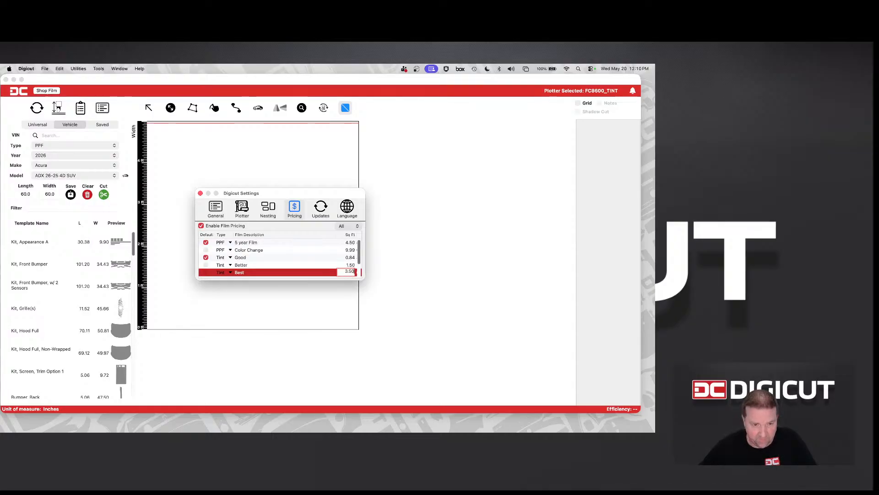
pyautogui.press('Return')
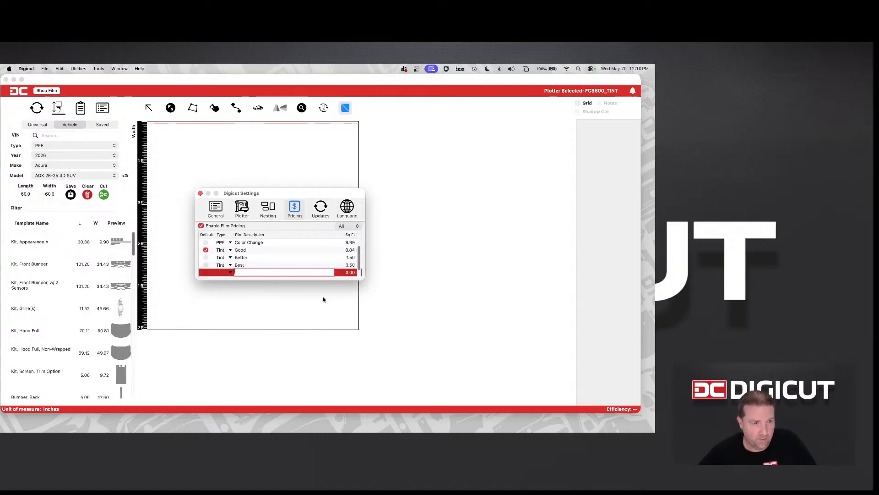
pyautogui.click(324, 299)
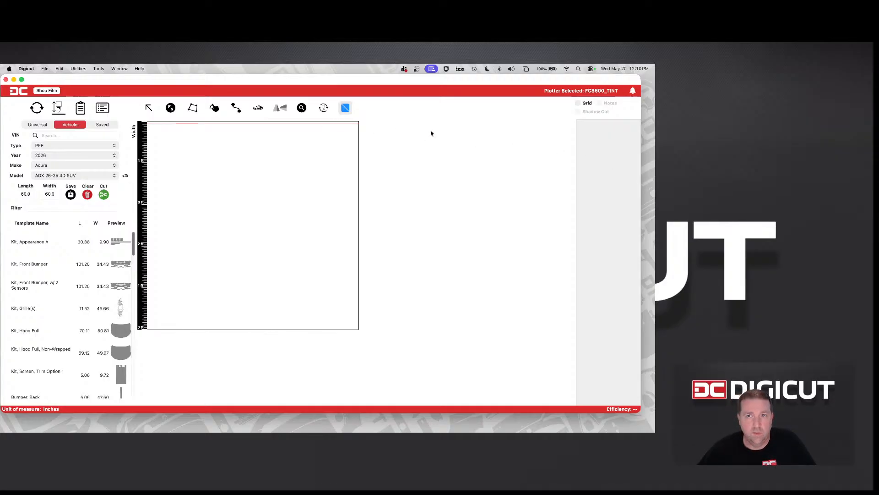
pyautogui.moveTo(347, 79); pyautogui.dragTo(351, 79)
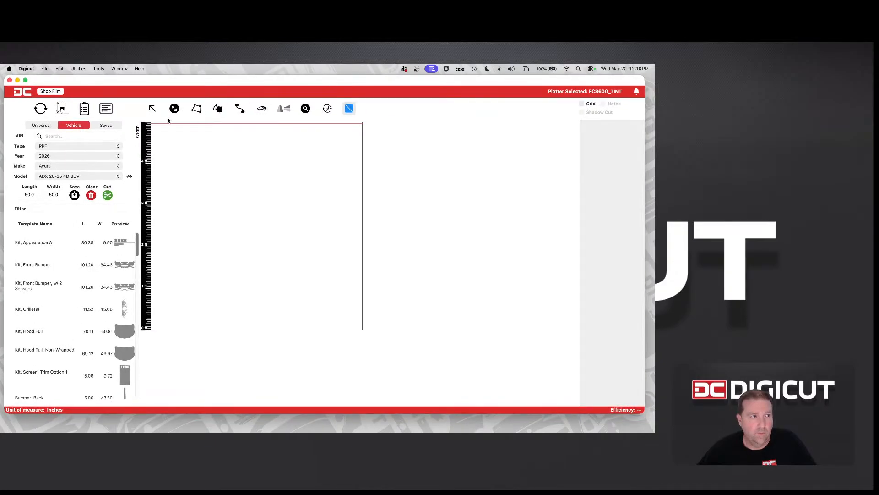
# Review the film pricing list in the settings, filtering it by PPF, by Tint and back to All
pyautogui.click(106, 109)
pyautogui.click(268, 208)
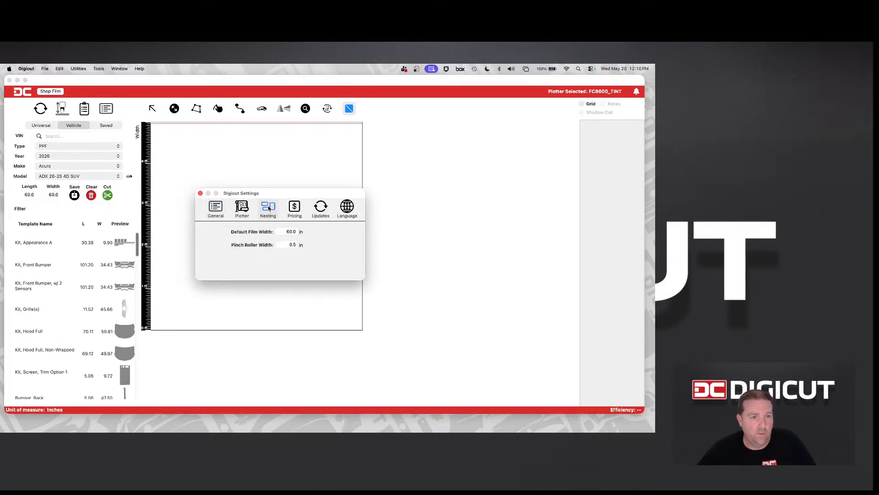
pyautogui.click(294, 209)
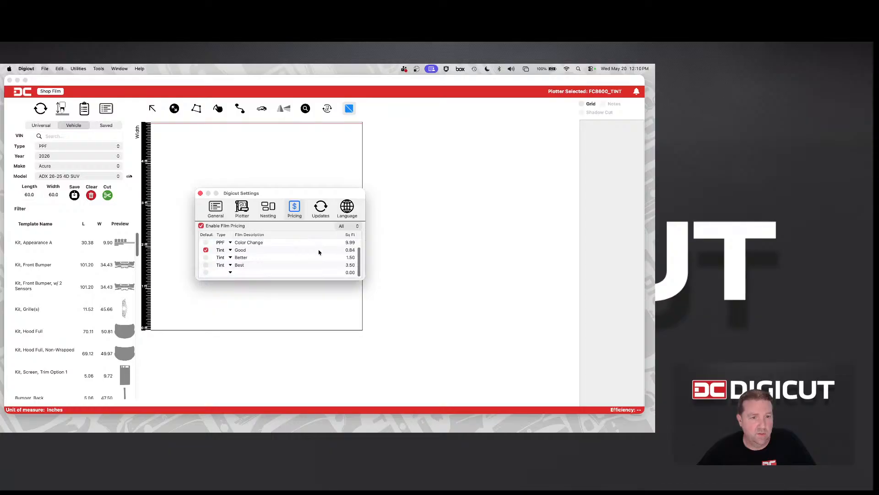
pyautogui.scroll(1, 320, 251)
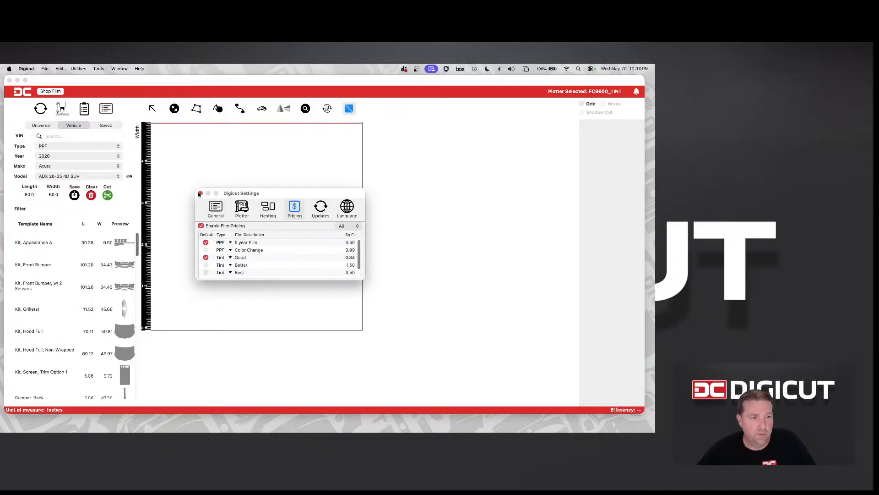
pyautogui.click(353, 227)
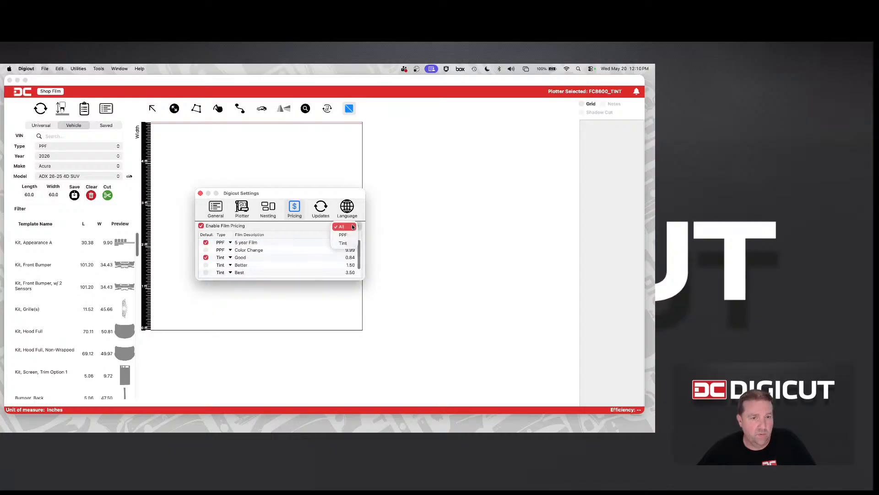
pyautogui.click(349, 235)
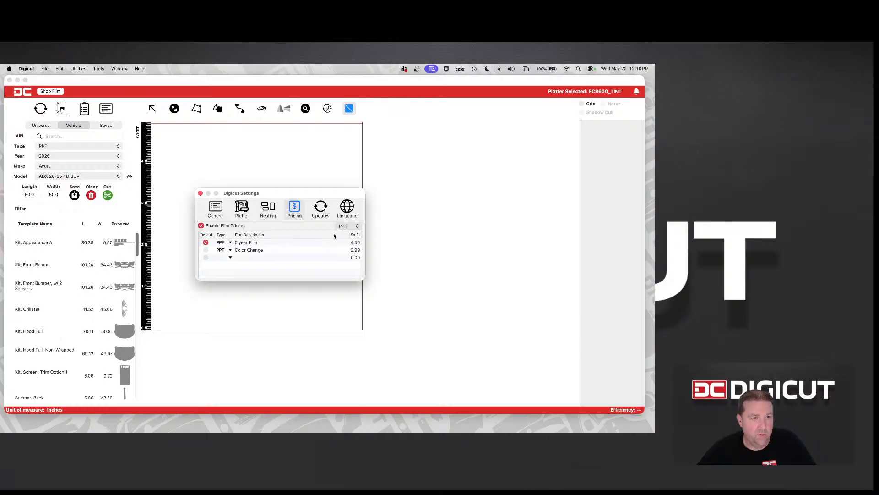
pyautogui.click(353, 226)
pyautogui.click(353, 236)
pyautogui.click(353, 227)
pyautogui.click(351, 210)
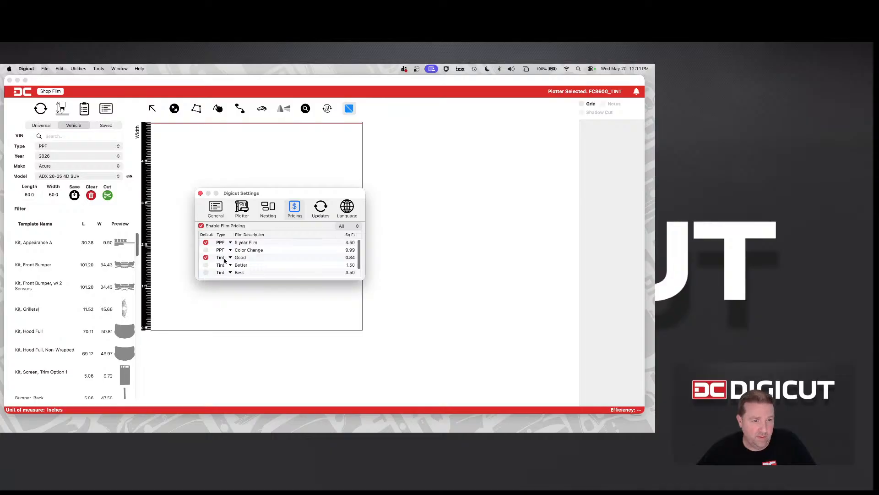
pyautogui.click(201, 194)
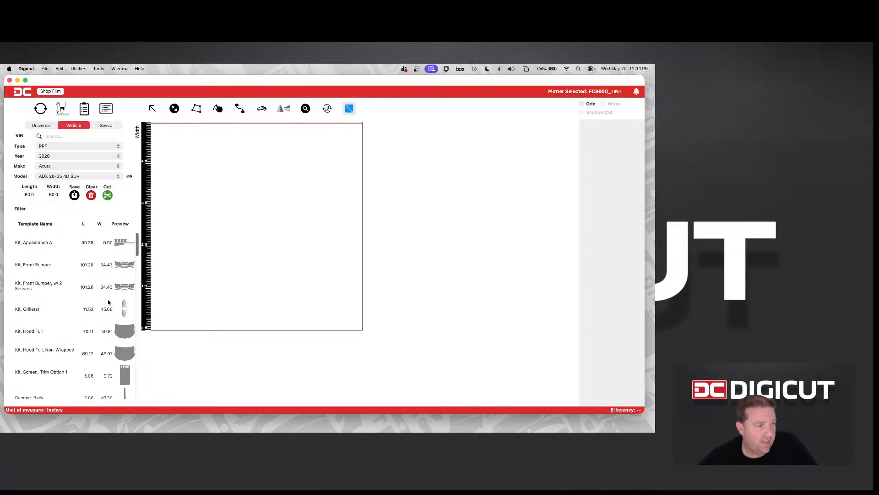
# Load the Tint templates for the 2026 Acura ADX 26-25 4D SUV
pyautogui.click(62, 146)
pyautogui.click(62, 137)
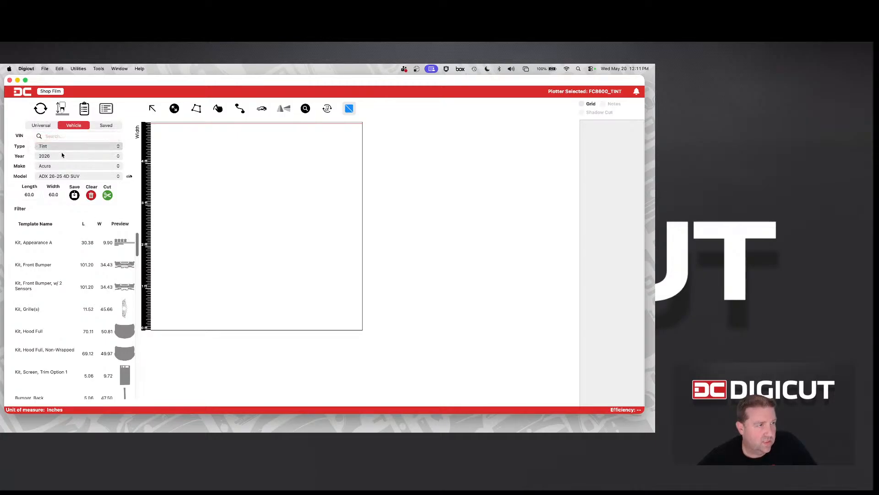
pyautogui.click(62, 156)
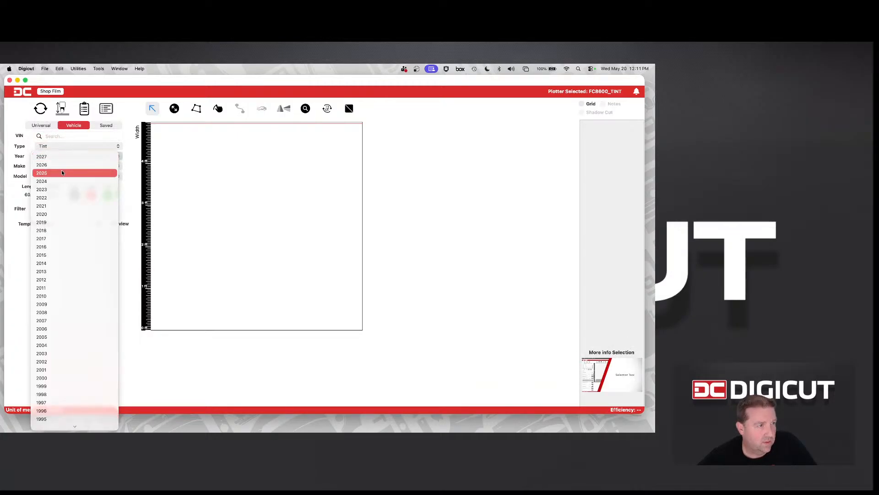
pyautogui.click(64, 165)
pyautogui.click(64, 166)
pyautogui.click(64, 166)
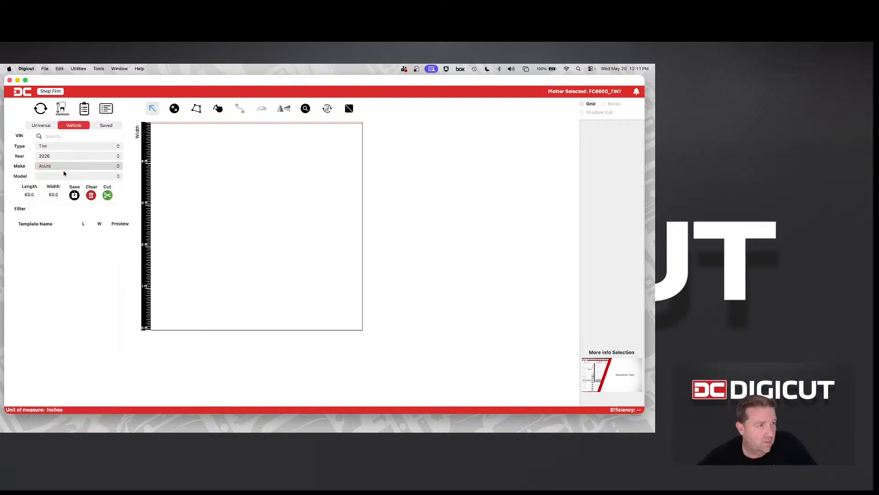
pyautogui.click(64, 175)
pyautogui.click(68, 180)
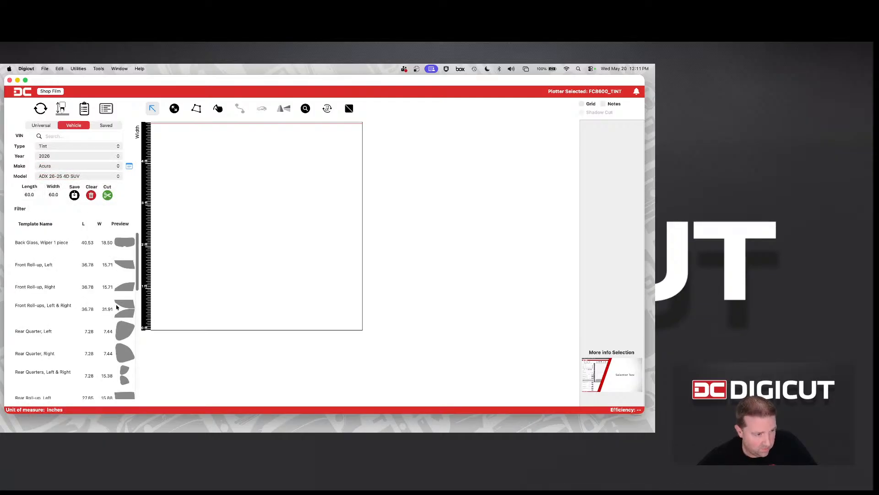
# Place the Front Roll-ups, Left & Right template on the film and set the film width to 36 inches
pyautogui.moveTo(117, 308); pyautogui.dragTo(189, 326)
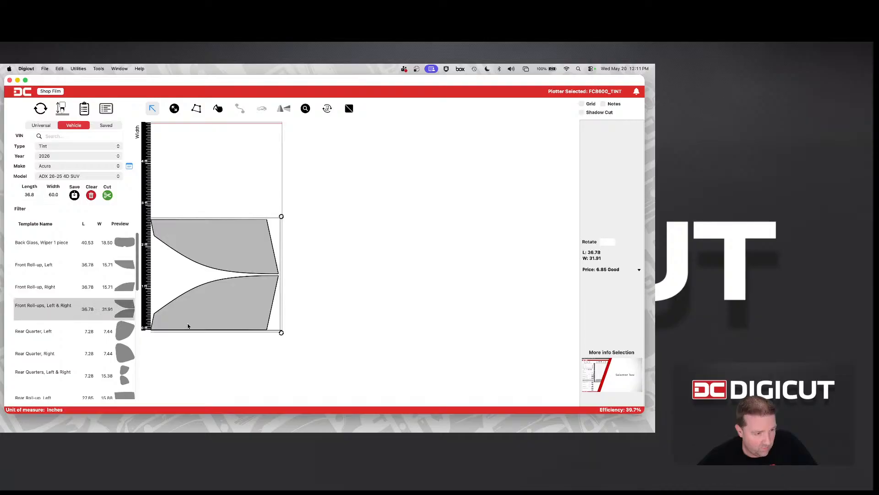
pyautogui.click(252, 292)
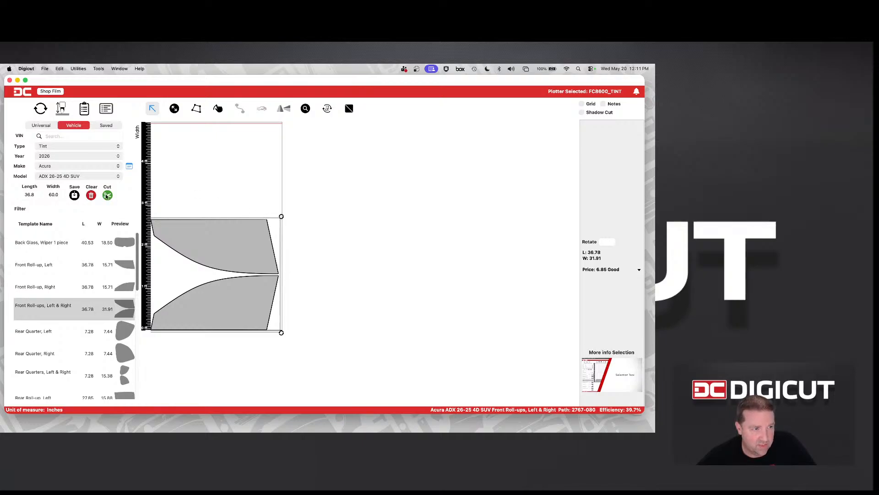
pyautogui.click(56, 194)
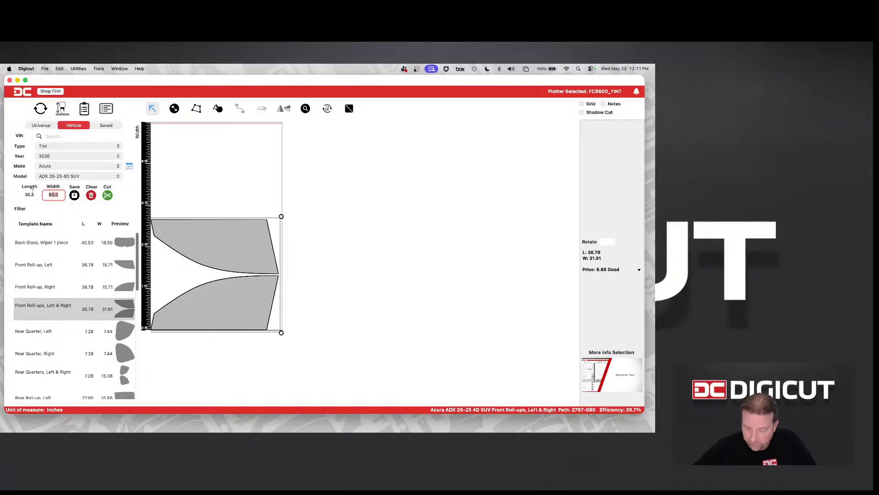
pyautogui.write('36')
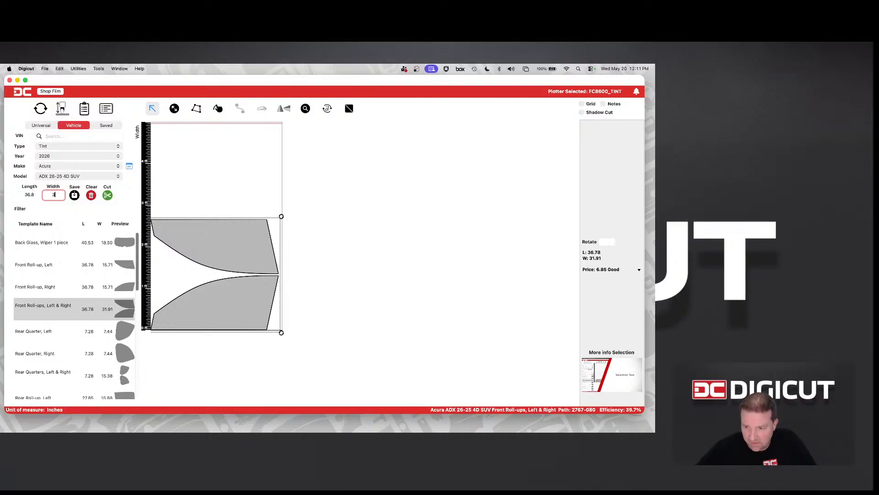
pyautogui.press('Return')
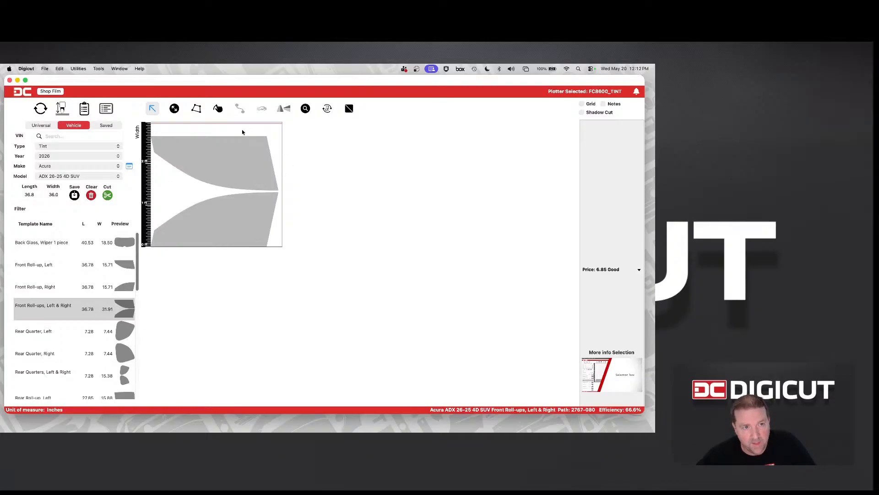
# Select the front roll-ups pattern, shift it away from the film's starting edge and move it back close to that edge
pyautogui.moveTo(242, 132); pyautogui.dragTo(279, 229)
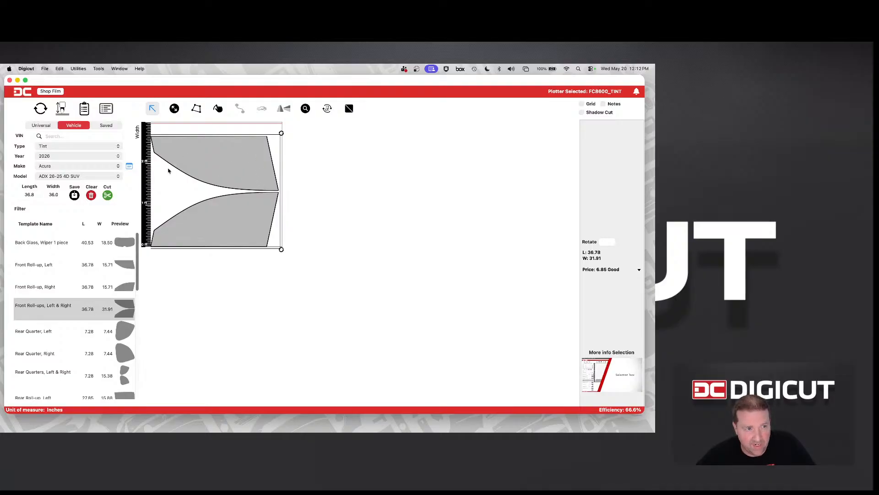
pyautogui.moveTo(265, 221)
pyautogui.mouseDown()
pyautogui.moveTo(291, 216)
pyautogui.moveTo(277, 216)
pyautogui.mouseUp()
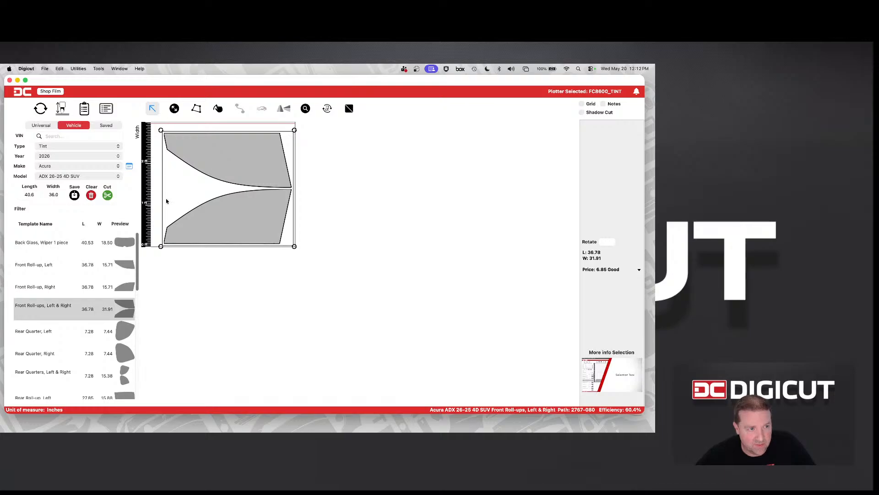
pyautogui.moveTo(223, 224); pyautogui.dragTo(206, 223)
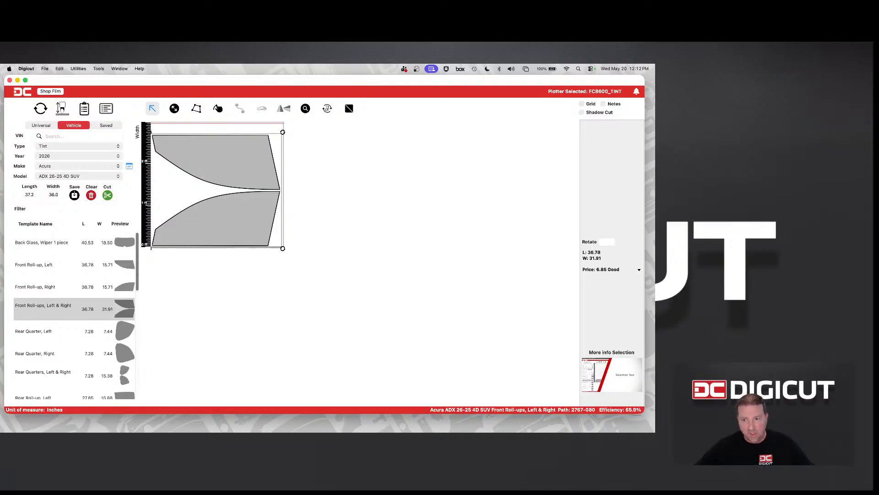
# Switch the film used for the front roll-ups price to Best
pyautogui.click(638, 271)
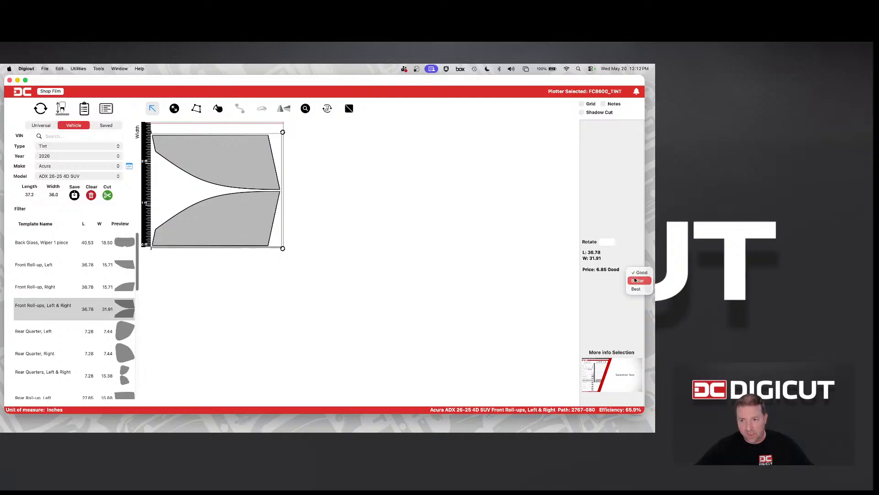
pyautogui.click(636, 289)
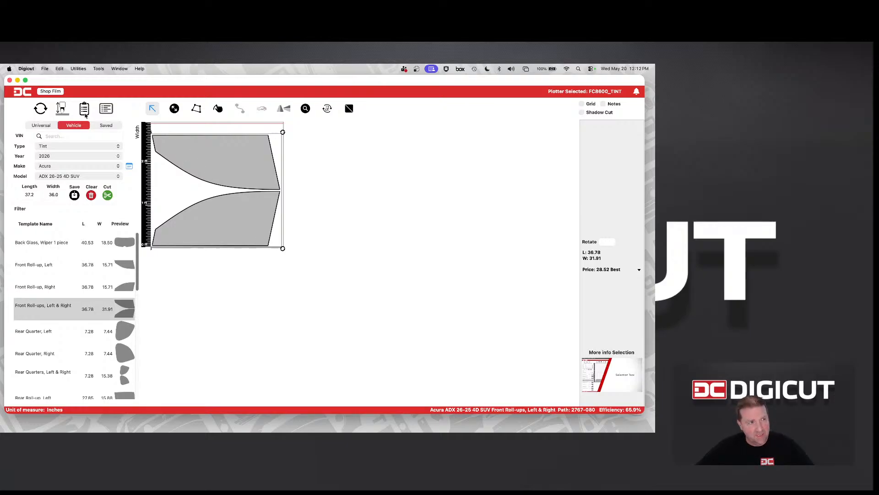
# Examine the film pricing list in the settings and close the settings
pyautogui.click(28, 68)
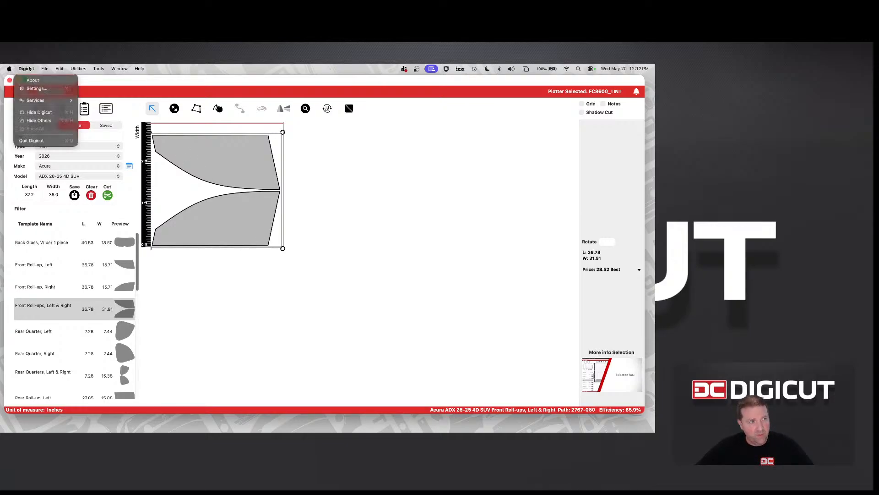
pyautogui.click(56, 91)
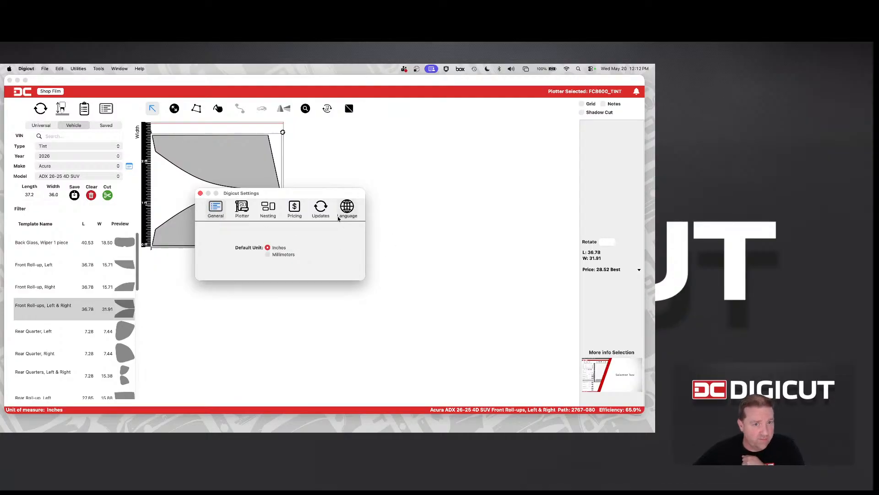
pyautogui.click(293, 208)
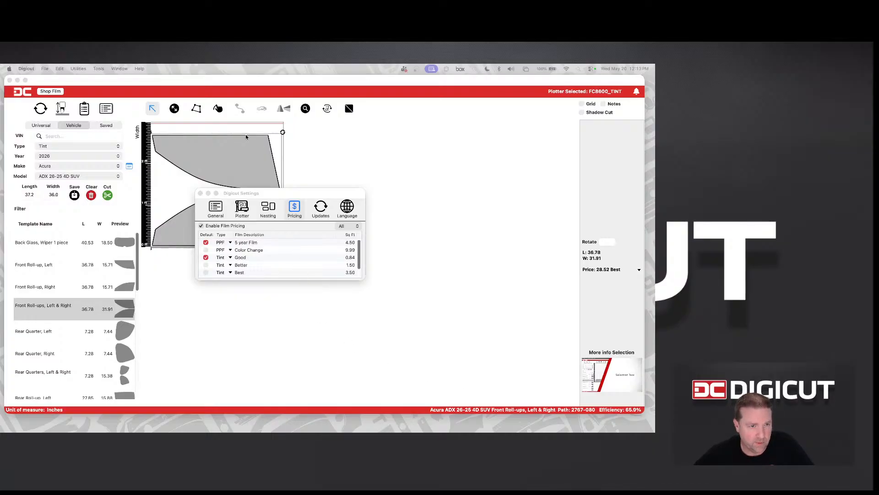
pyautogui.click(200, 193)
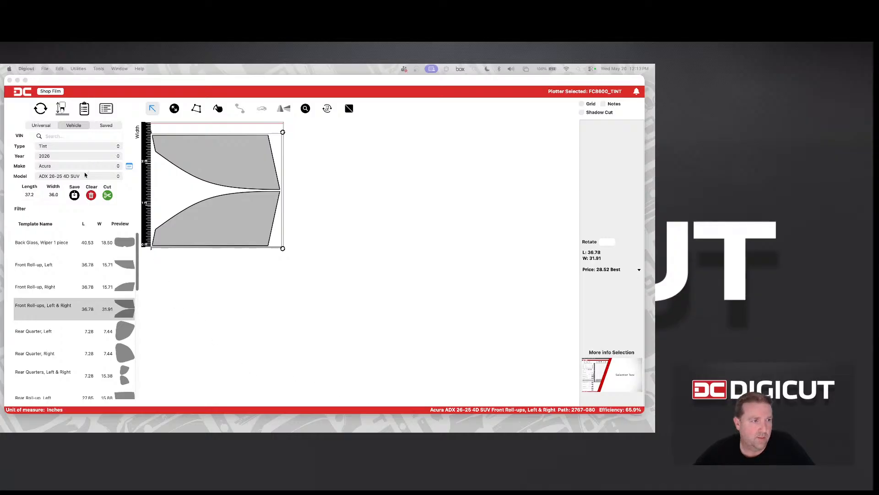
# Clear the front roll-ups pattern from the film and set the film width to 60 inches
pyautogui.click(91, 195)
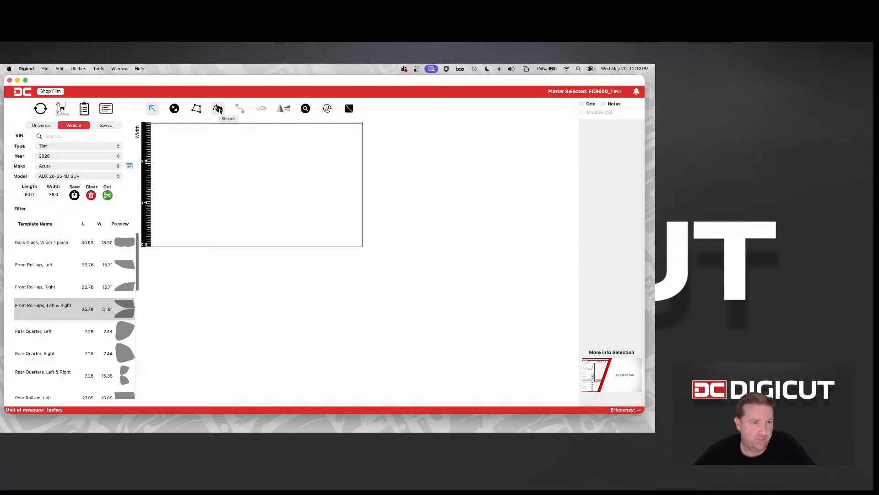
pyautogui.click(62, 196)
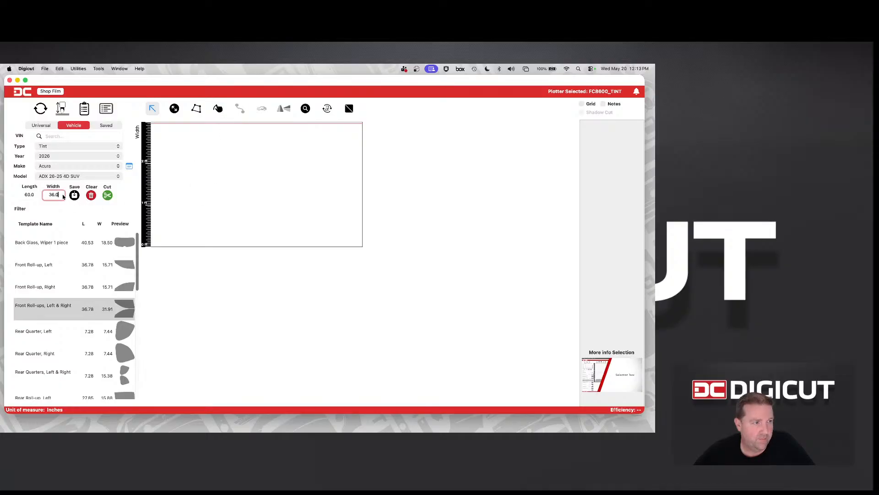
pyautogui.press('BackSpace')
pyautogui.press('BackSpace')
pyautogui.press('BackSpace')
pyautogui.press('BackSpace')
pyautogui.write('60')
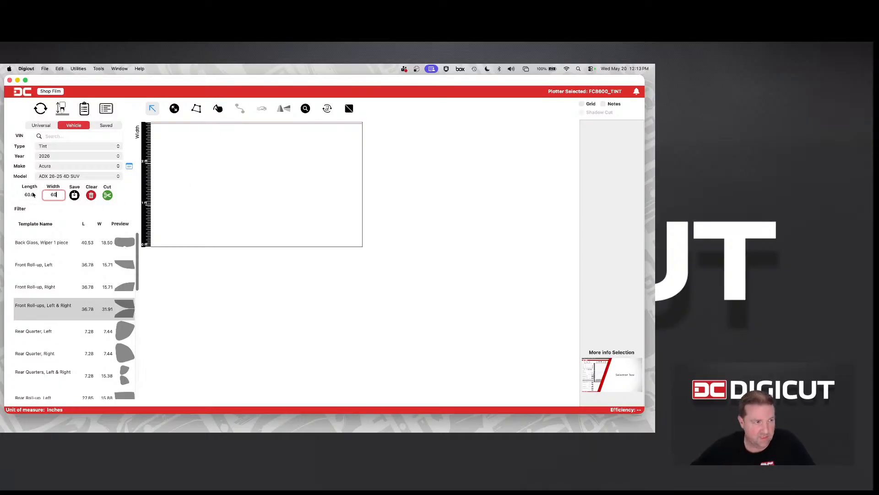
pyautogui.press('Return')
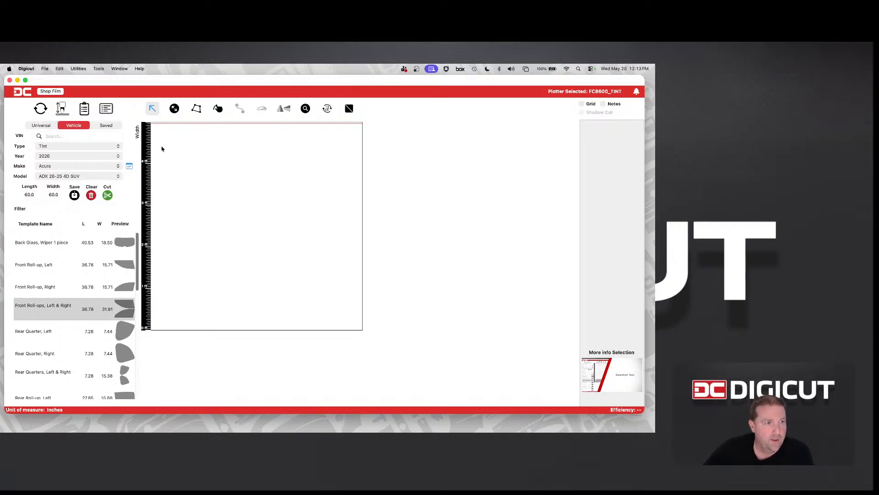
# Draw a rectangle about 21.7 inches long and 22.4 inches wide on the lower part of the film
pyautogui.click(218, 108)
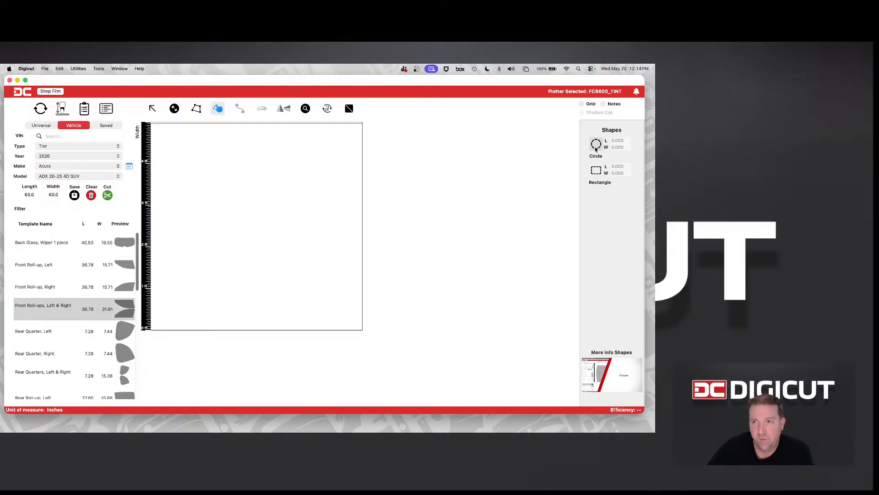
pyautogui.click(595, 171)
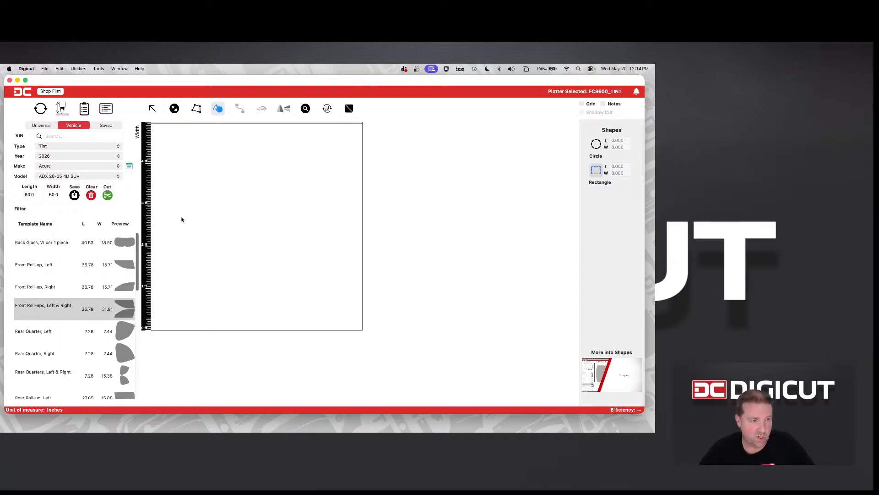
pyautogui.moveTo(181, 219)
pyautogui.mouseDown()
pyautogui.moveTo(254, 282)
pyautogui.moveTo(255, 309)
pyautogui.moveTo(265, 306)
pyautogui.moveTo(259, 298)
pyautogui.mouseUp()
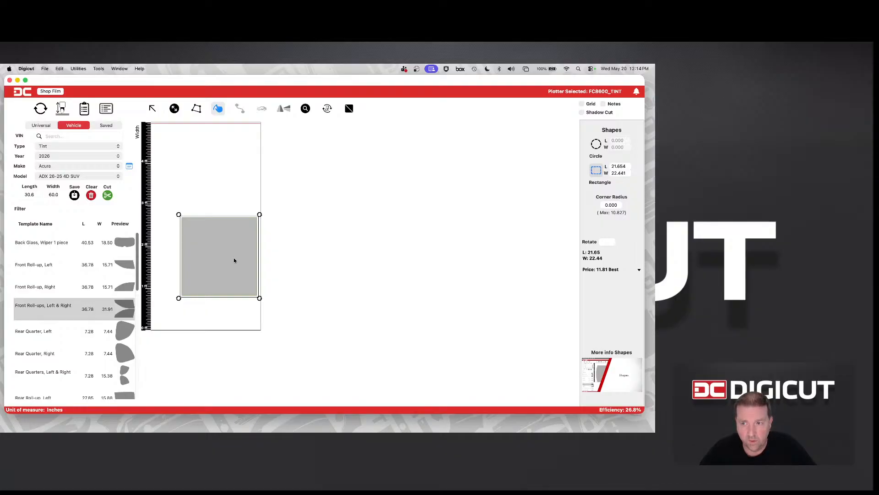
# Set the rectangle's length and width to 24 inches each
pyautogui.click(628, 168)
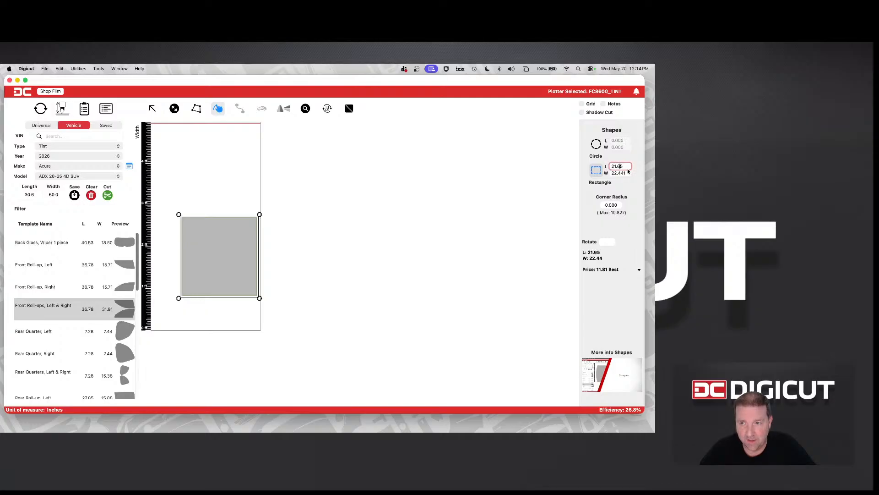
pyautogui.moveTo(628, 167); pyautogui.dragTo(610, 167)
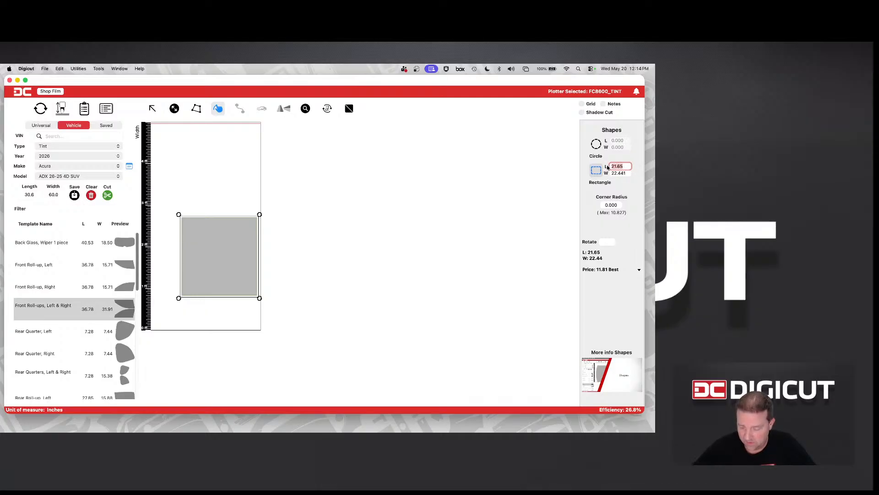
pyautogui.write('24')
pyautogui.press('Tab')
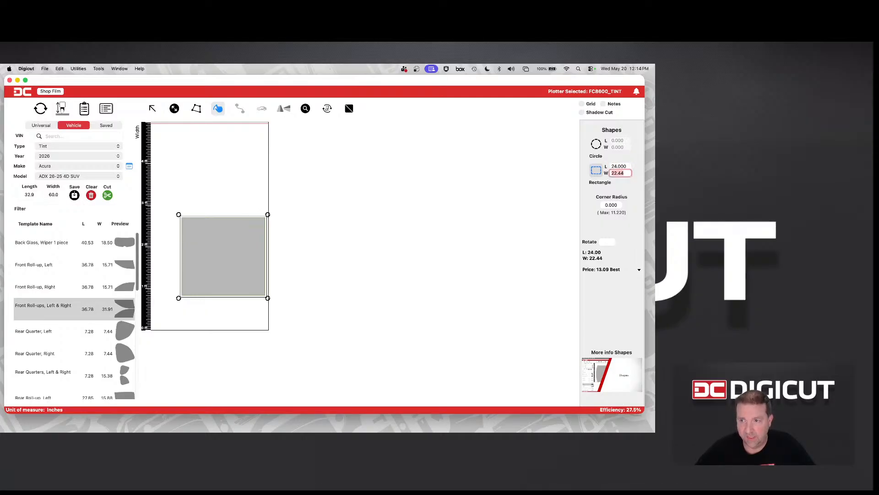
pyautogui.write('24')
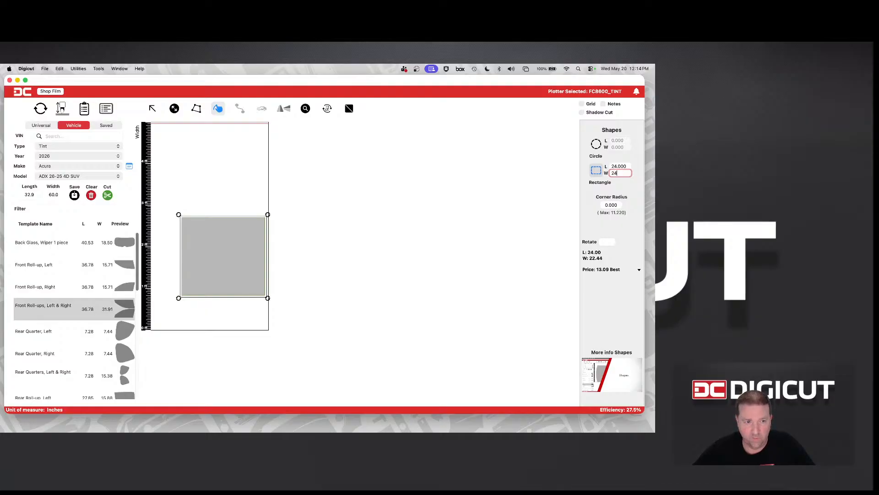
pyautogui.press('Tab')
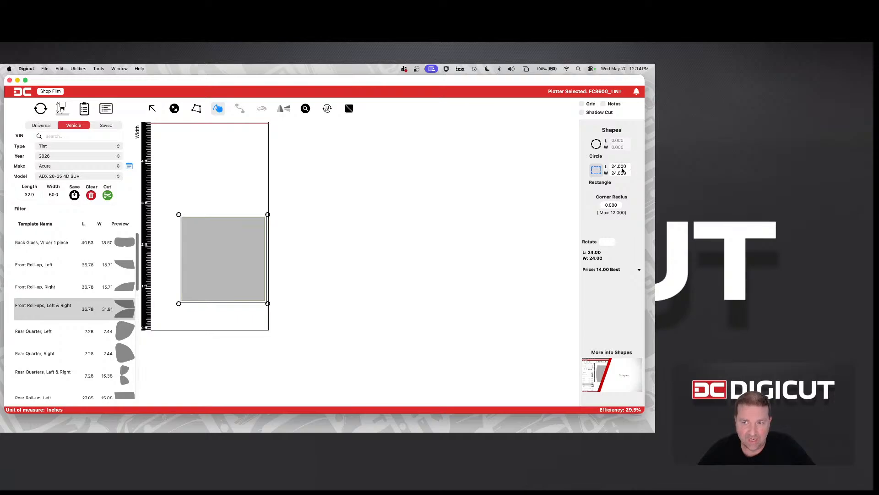
# Set the square's corner radius to 0.25 inches
pyautogui.click(616, 207)
pyautogui.write('.')
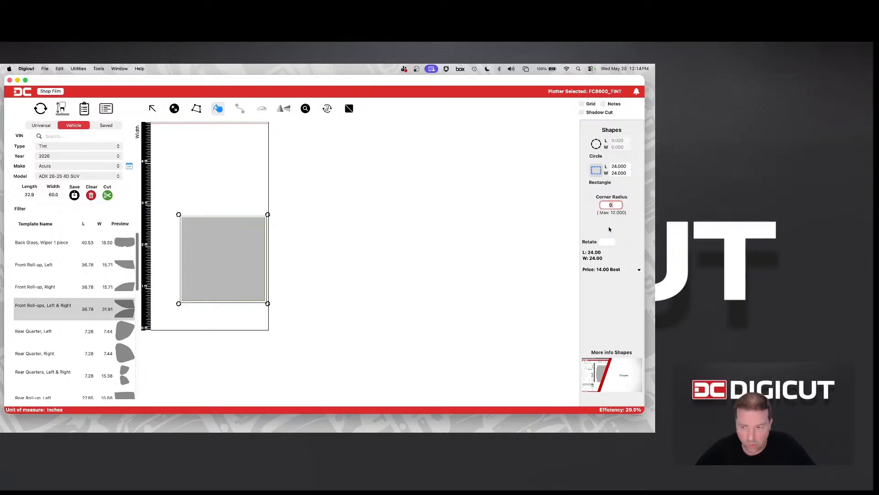
pyautogui.press('BackSpace')
pyautogui.press('BackSpace')
pyautogui.write('.25')
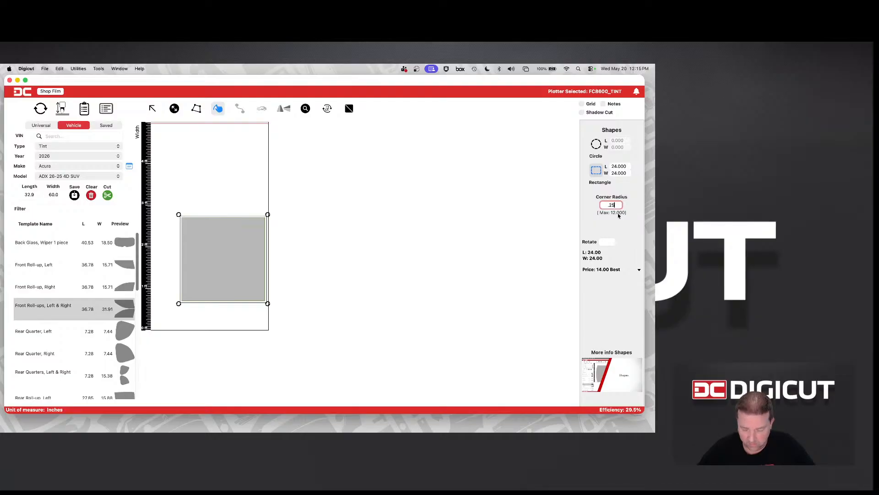
pyautogui.press('Return')
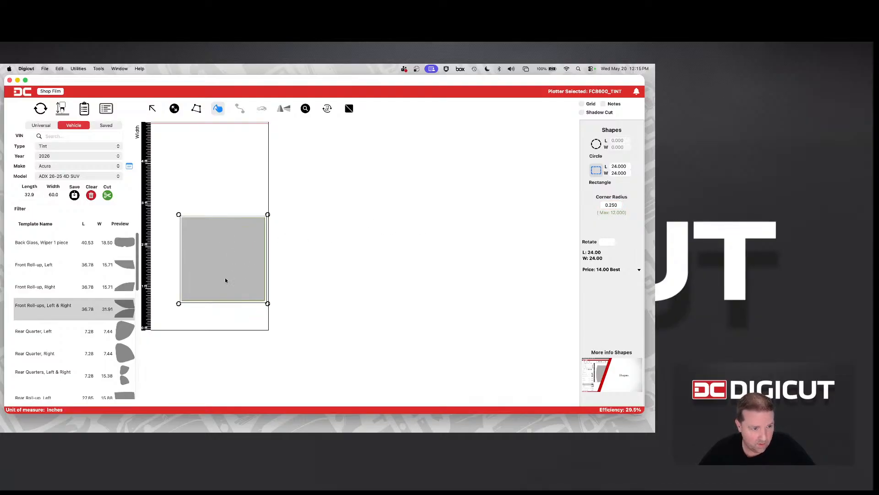
# Examine the square's rounded corners up close and return to the full film view
pyautogui.click(213, 324)
pyautogui.click(243, 295)
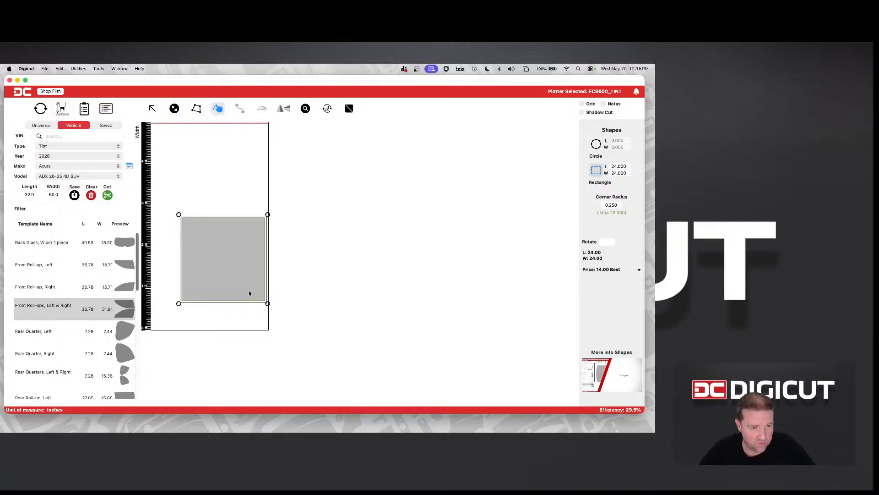
pyautogui.click(306, 110)
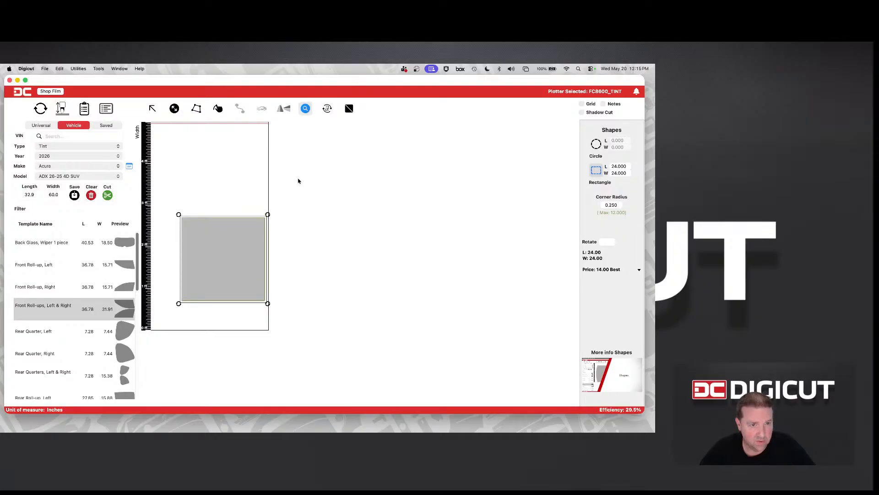
pyautogui.click(263, 300)
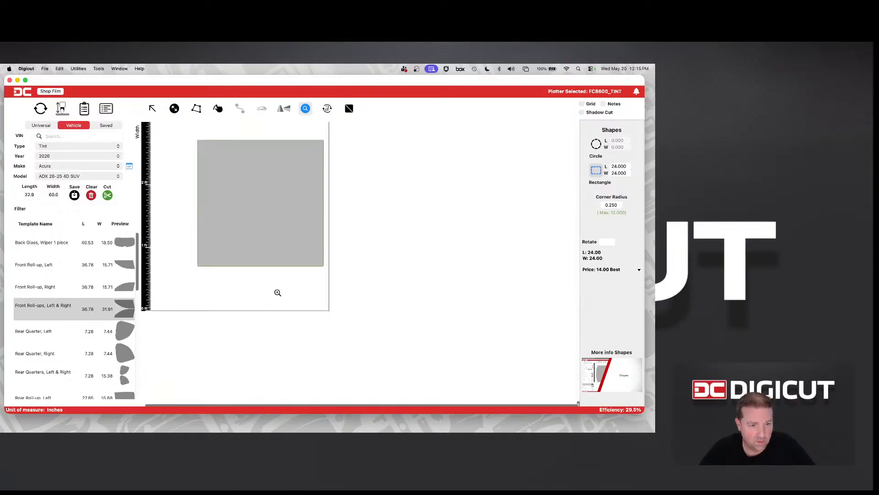
pyautogui.click(317, 262)
pyautogui.click(350, 267)
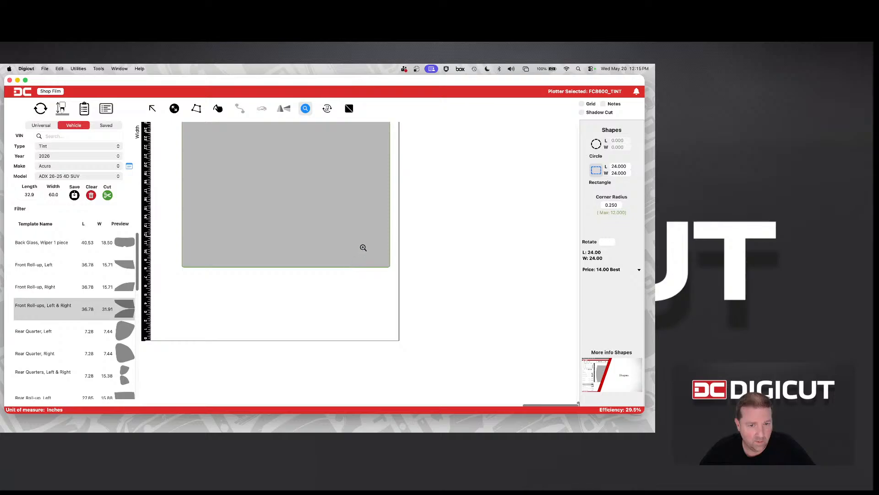
pyautogui.moveTo(363, 248); pyautogui.dragTo(411, 292)
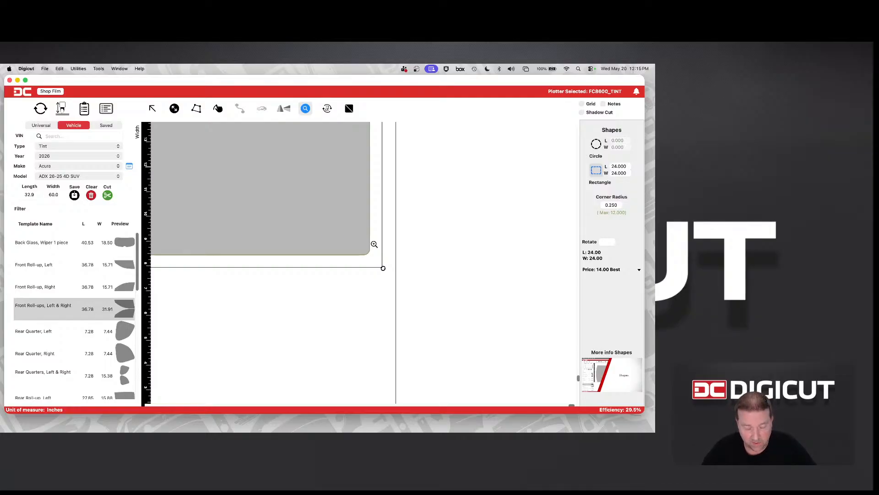
pyautogui.scroll(-5, 374, 244)
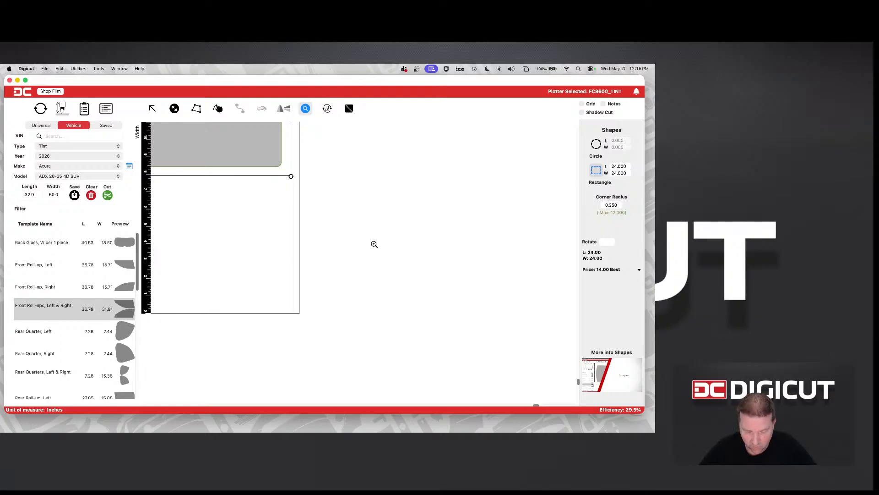
pyautogui.click(192, 202)
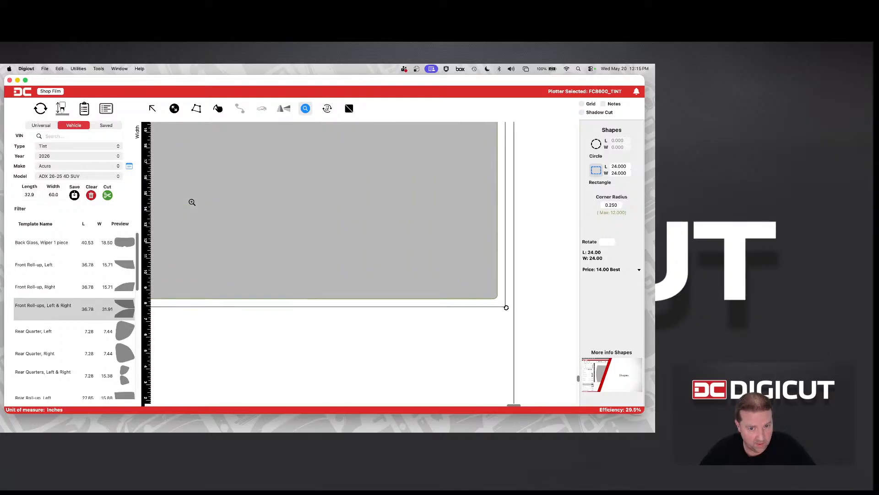
pyautogui.scroll(3, 192, 202)
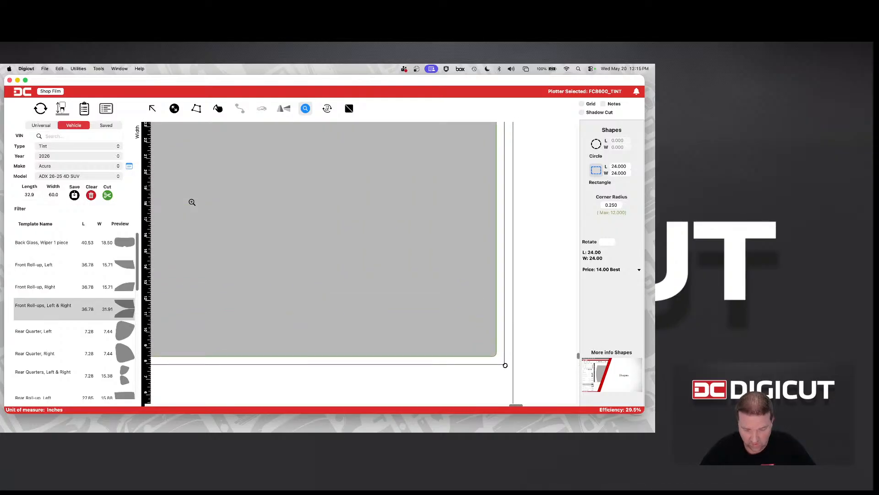
pyautogui.scroll(-5, 192, 202)
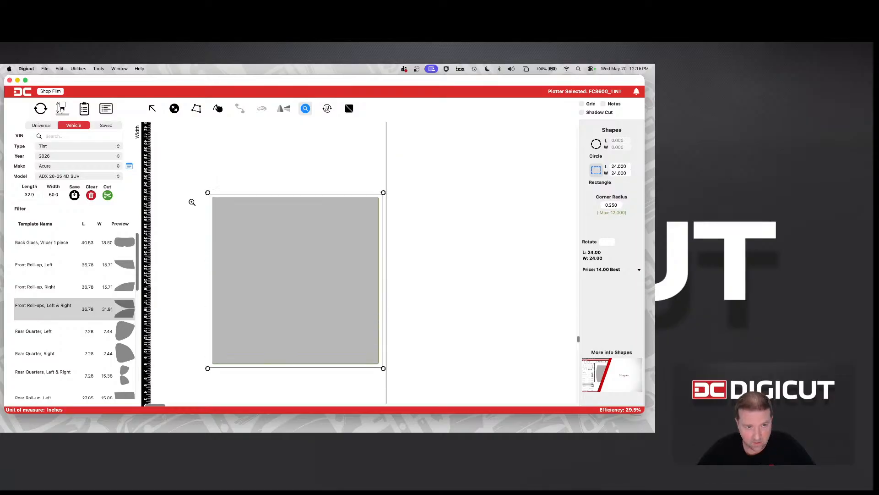
pyautogui.scroll(1, 191, 202)
pyautogui.scroll(-2, 191, 202)
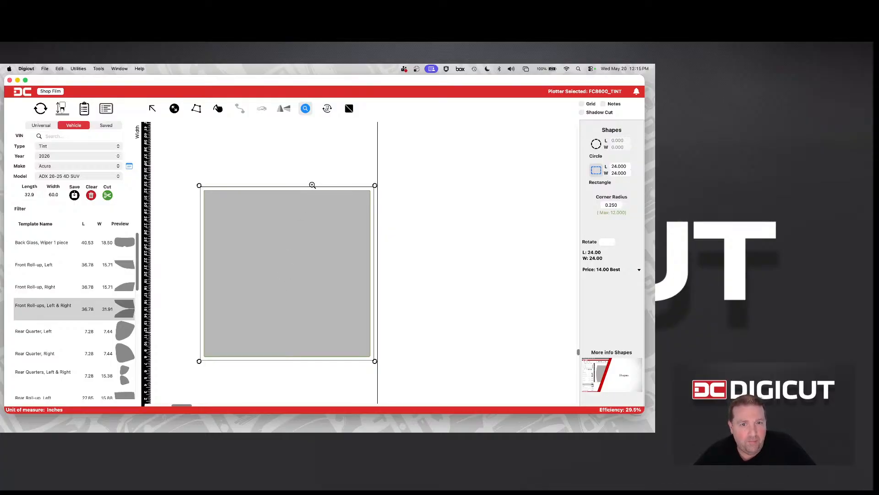
pyautogui.rightClick(328, 204)
pyautogui.rightClick(329, 204)
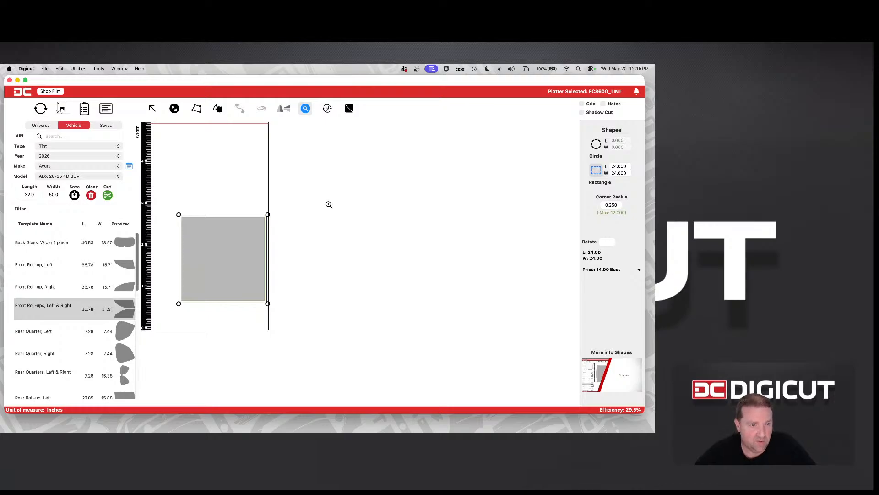
# Move the square closer to the film's starting corner and mirror copies along the film's length into a row of four
pyautogui.click(152, 109)
pyautogui.moveTo(220, 259); pyautogui.dragTo(214, 278)
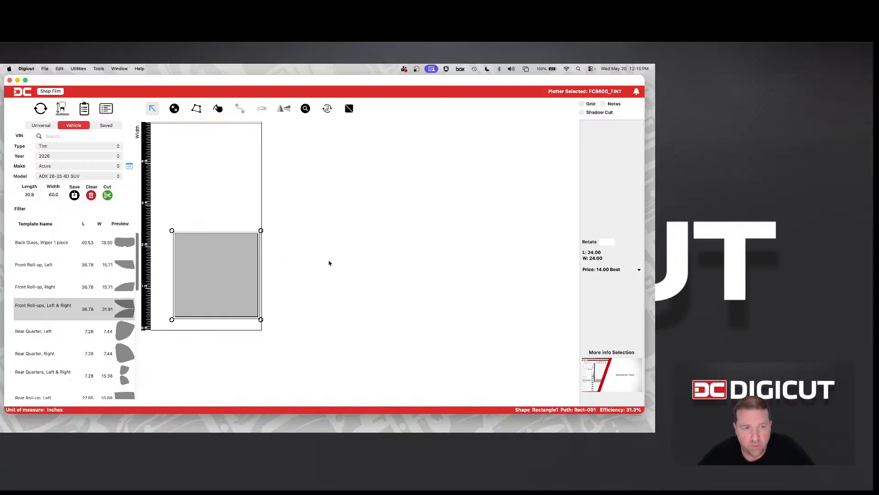
pyautogui.click(282, 112)
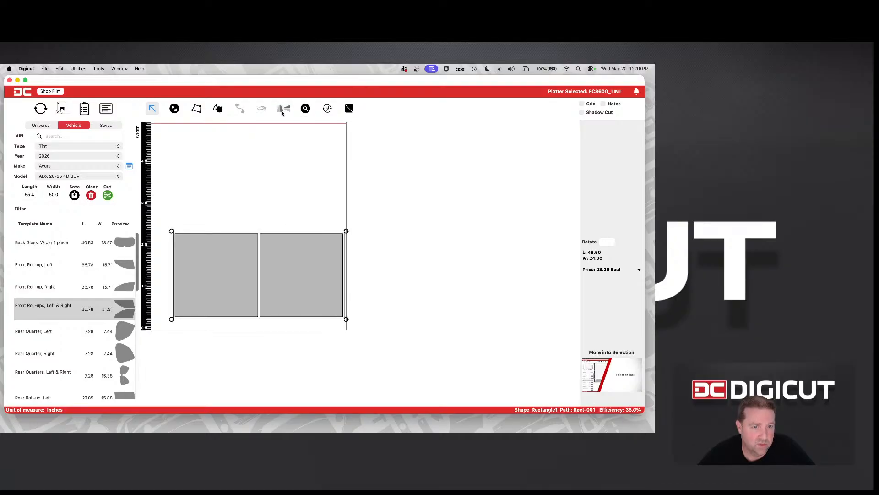
pyautogui.click(282, 111)
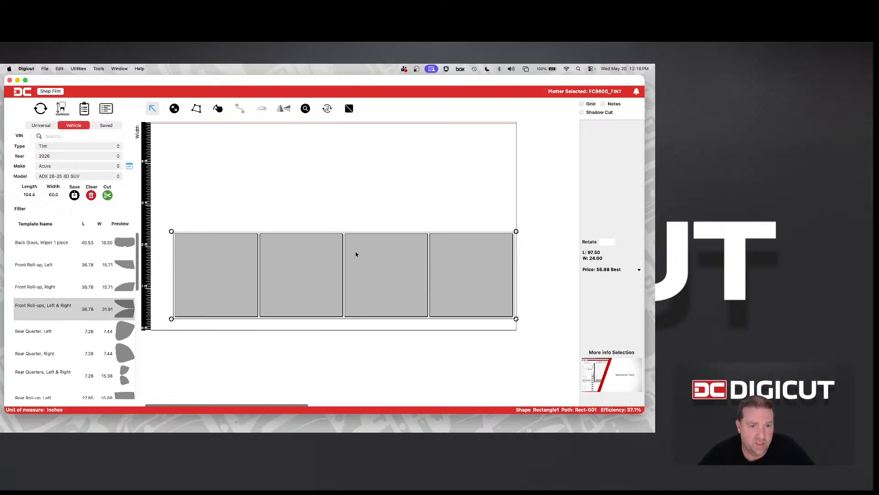
# Select all four squares and mirror copies across the film's width to form two rows of four
pyautogui.click(367, 179)
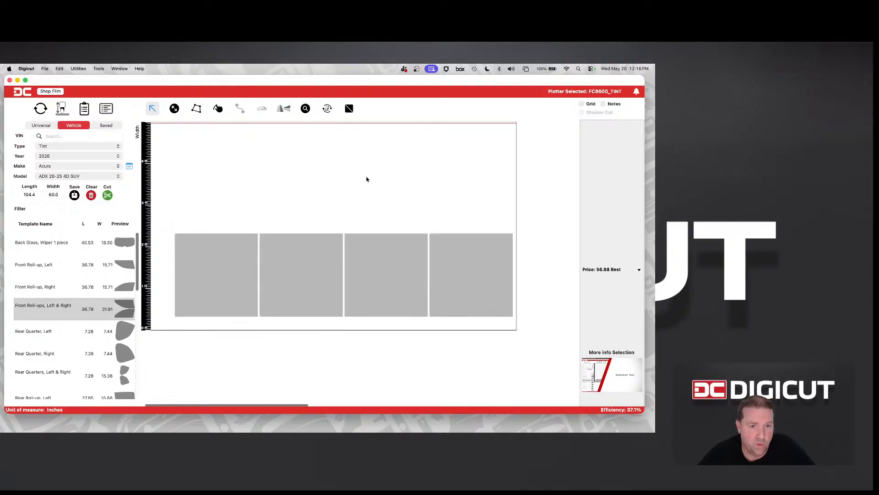
pyautogui.click(445, 269)
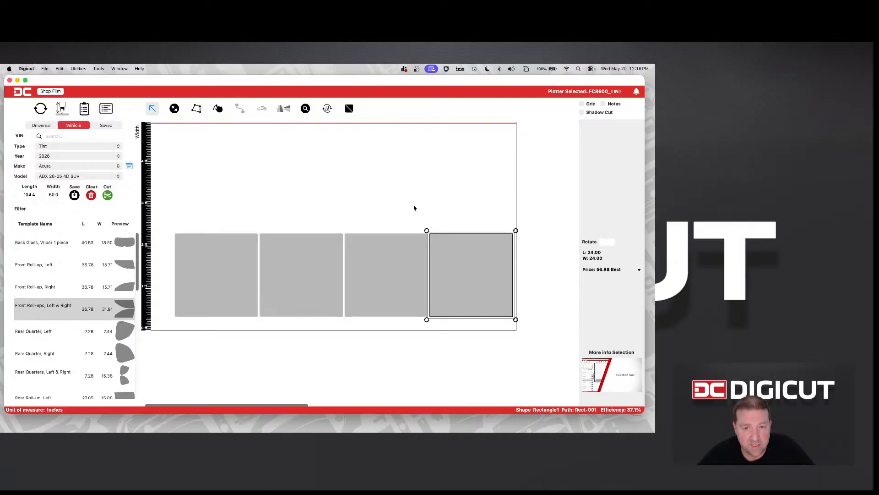
pyautogui.click(233, 230)
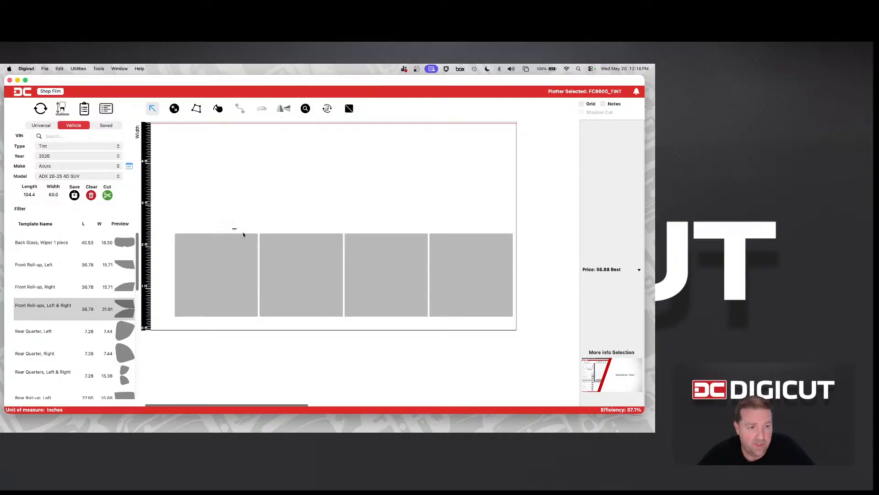
pyautogui.moveTo(243, 235); pyautogui.dragTo(452, 270)
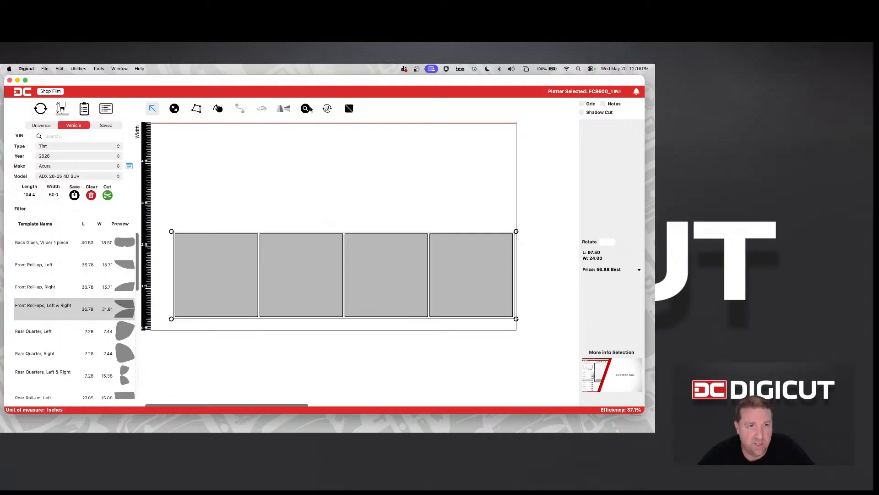
pyautogui.click(288, 109)
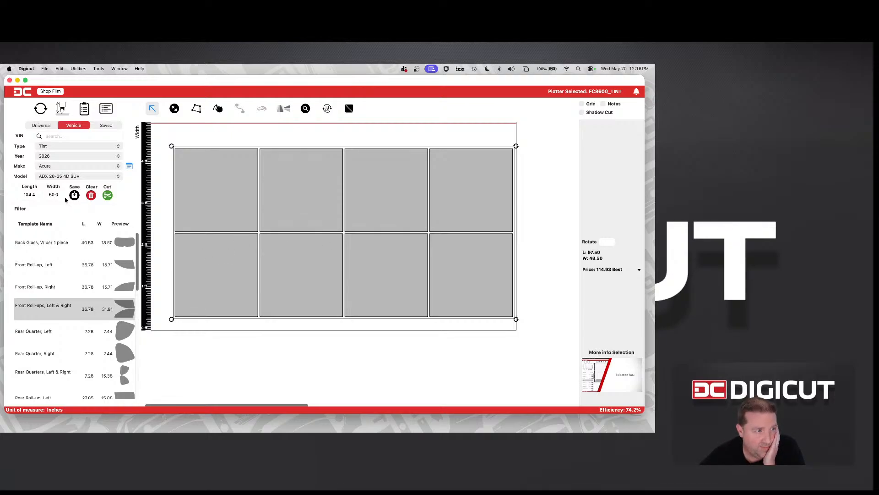
# Set the film width to 48 inches
pyautogui.click(46, 196)
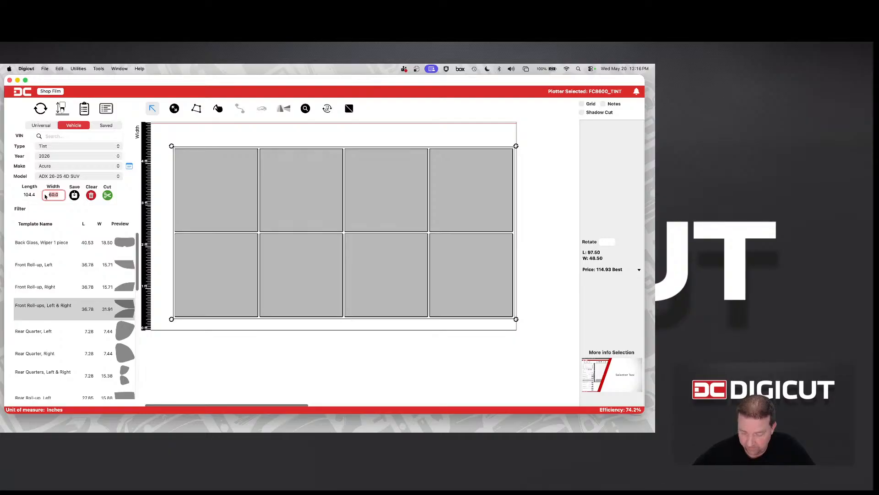
pyautogui.write('48')
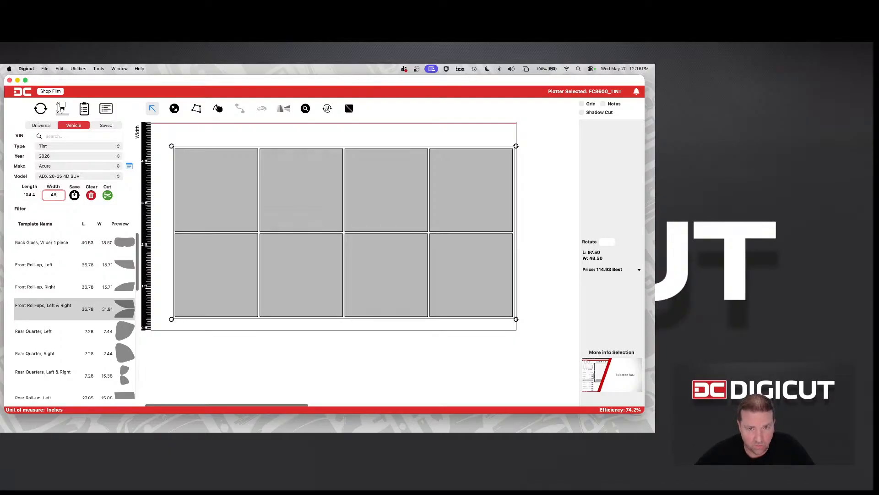
pyautogui.press('Return')
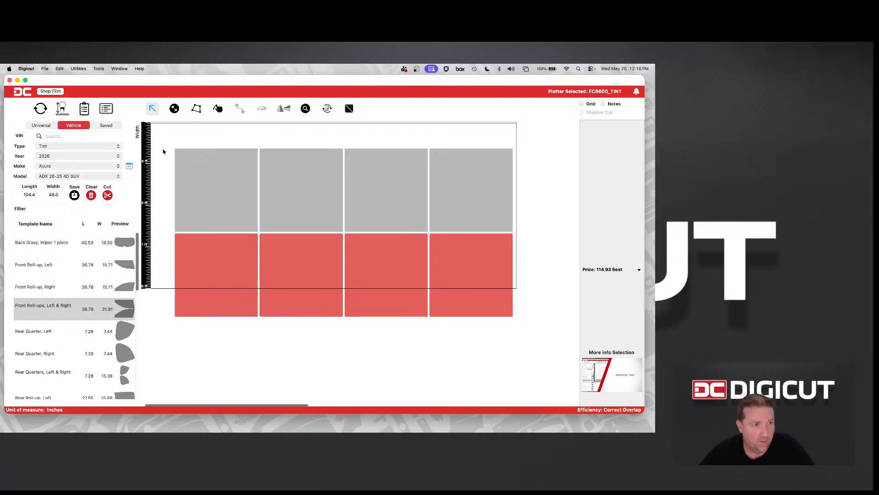
# Select all eight squares and rearrange them on the 48-inch film with Smart Placement
pyautogui.moveTo(180, 178); pyautogui.dragTo(359, 286)
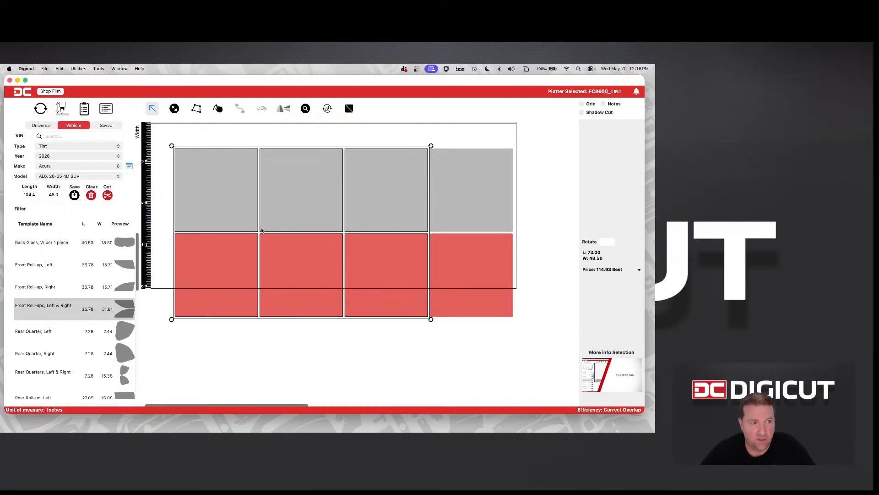
pyautogui.moveTo(161, 140); pyautogui.dragTo(505, 316)
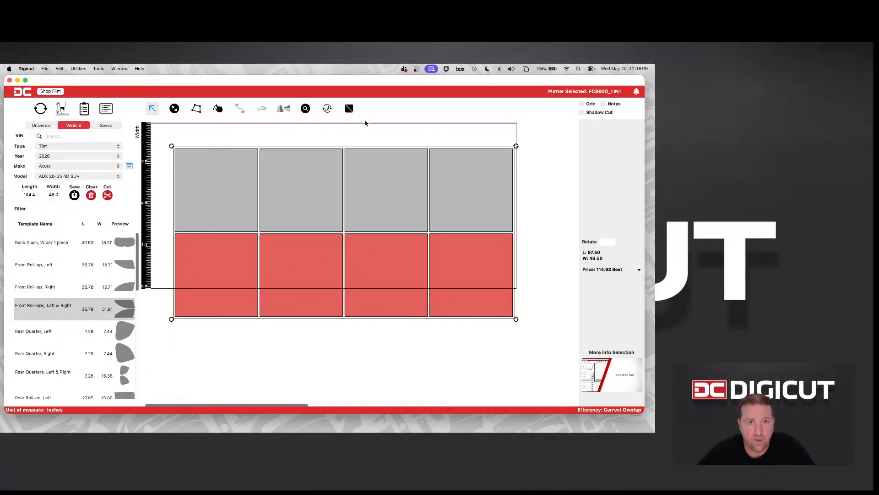
pyautogui.click(327, 109)
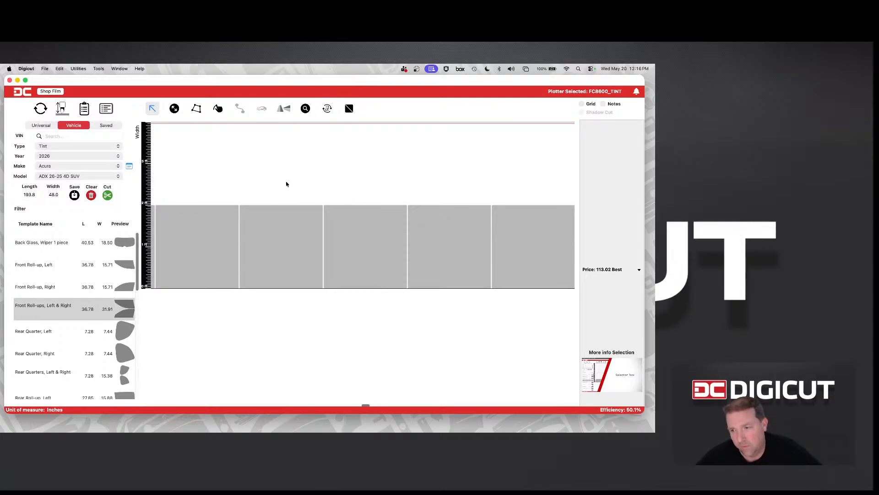
pyautogui.hscroll(-5, 236, 189)
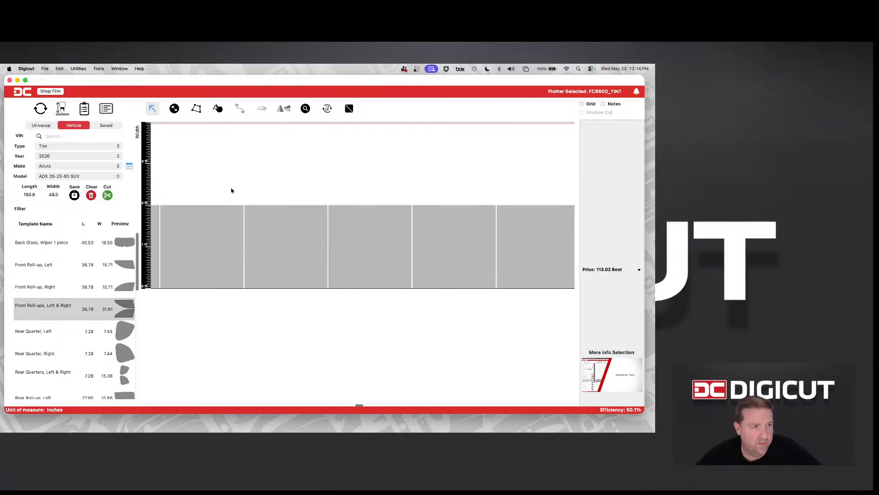
pyautogui.hscroll(-6, 234, 202)
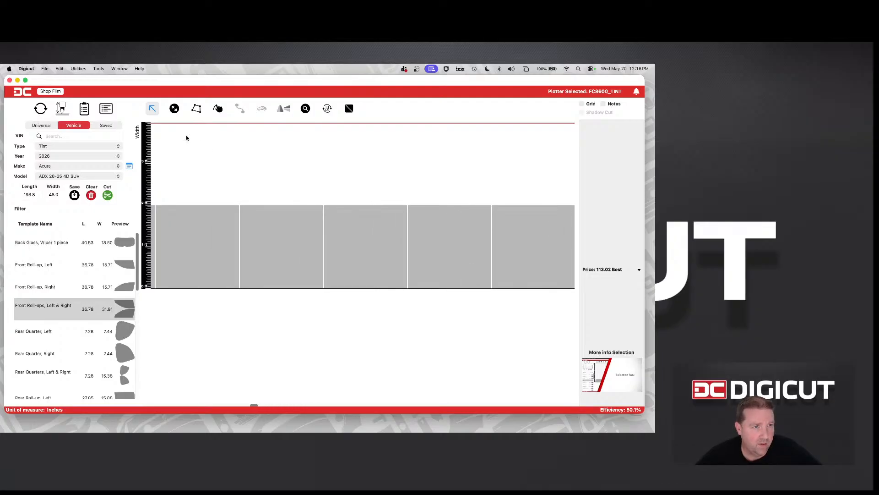
# Set the film width to 60 inches and rearrange the squares with Smart Placement
pyautogui.click(259, 210)
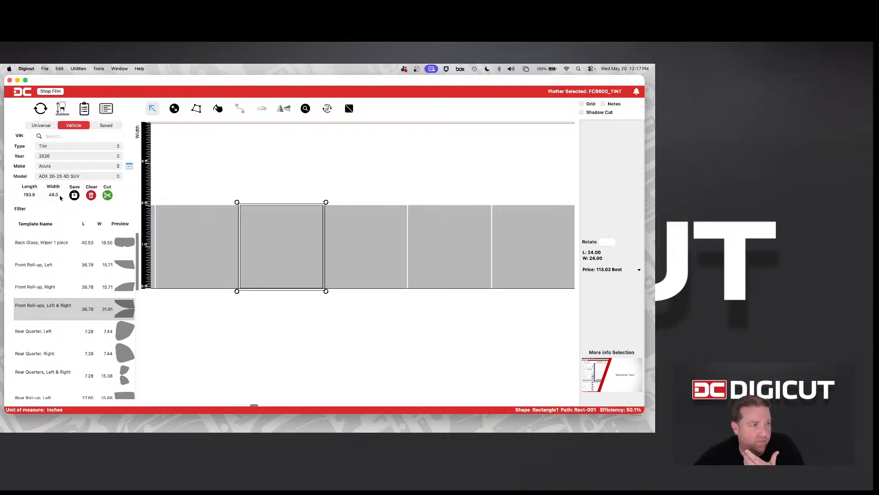
pyautogui.moveTo(60, 196); pyautogui.dragTo(44, 197)
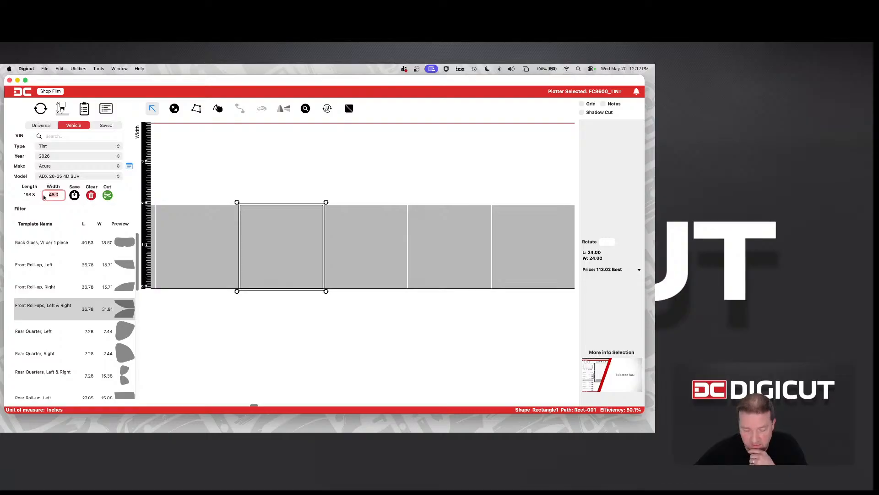
pyautogui.write('60')
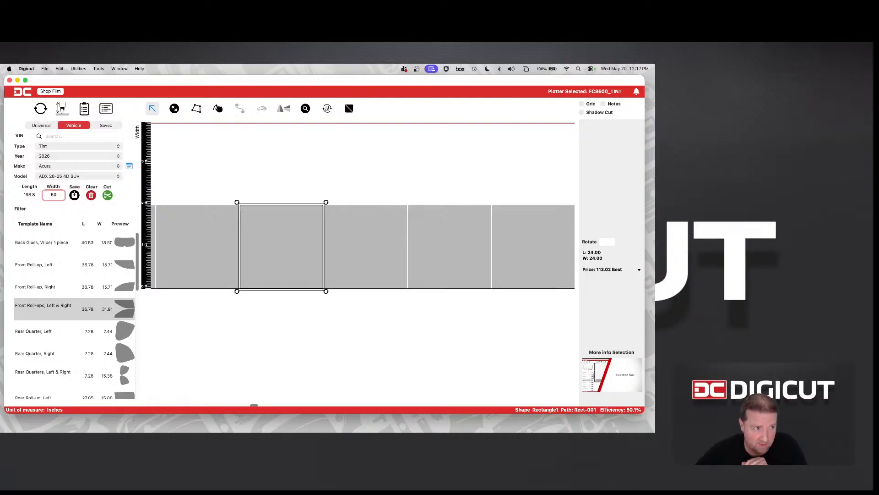
pyautogui.press('Return')
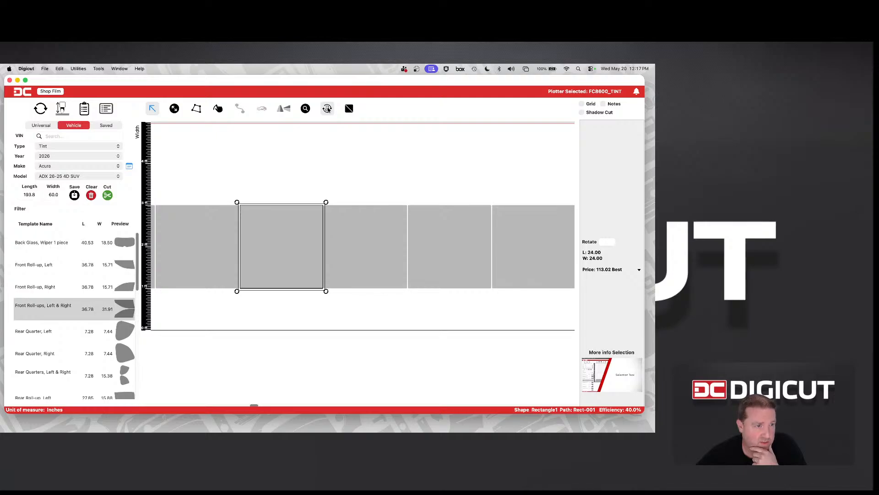
pyautogui.click(327, 109)
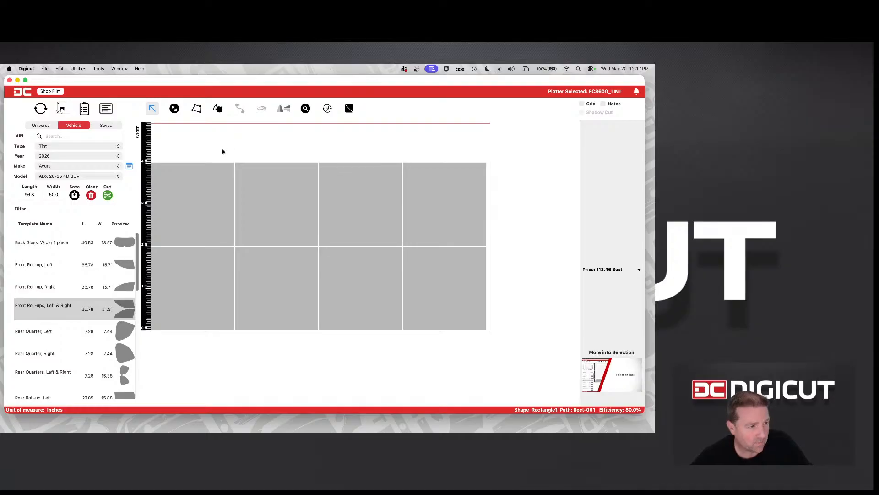
# Clear the film and draw four tall ovals freehand, the last one about 10.9 by 19.6 inches
pyautogui.click(92, 195)
pyautogui.click(219, 109)
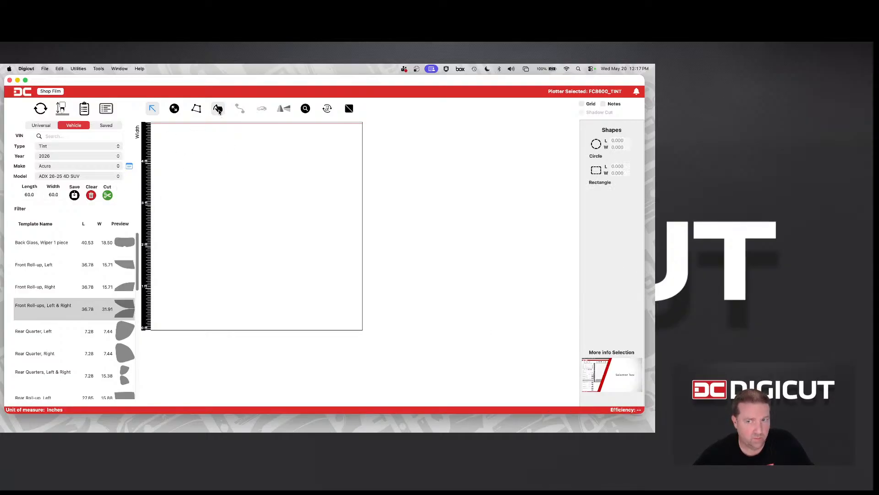
pyautogui.click(597, 144)
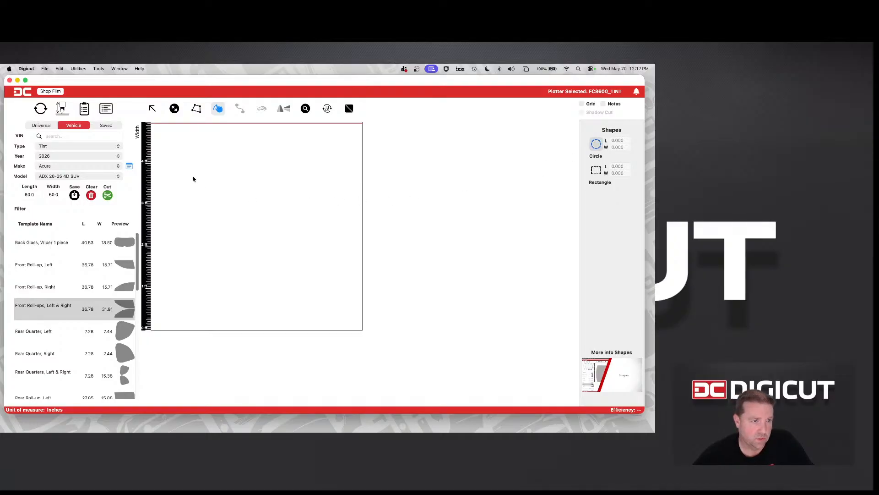
pyautogui.moveTo(192, 178); pyautogui.dragTo(230, 280)
pyautogui.moveTo(232, 165); pyautogui.dragTo(275, 270)
pyautogui.moveTo(273, 141); pyautogui.dragTo(325, 317)
pyautogui.click(292, 255)
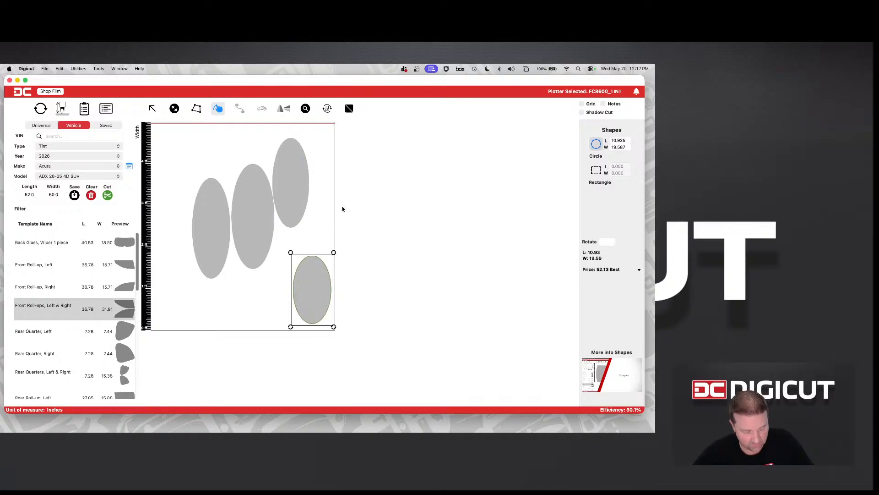
# Draw a circle and a square about 16 inches per side beyond the ovals, and clear the film
pyautogui.click(332, 173)
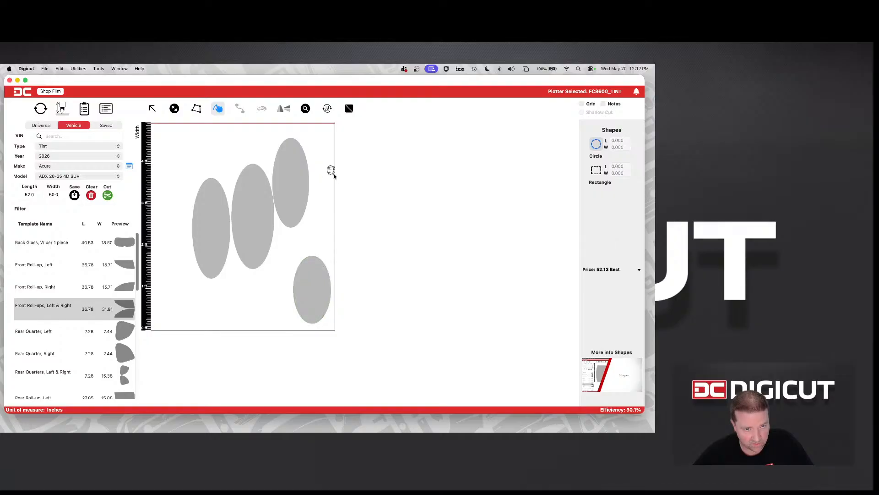
pyautogui.moveTo(334, 175); pyautogui.dragTo(388, 308)
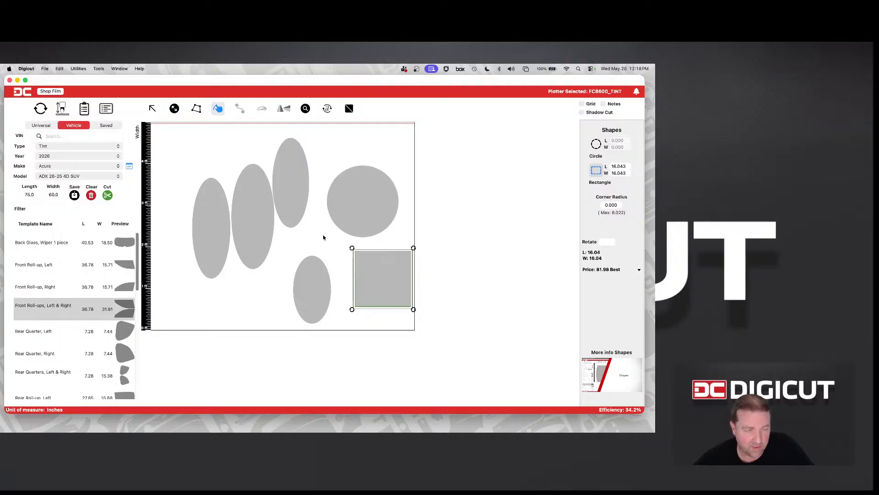
pyautogui.click(91, 196)
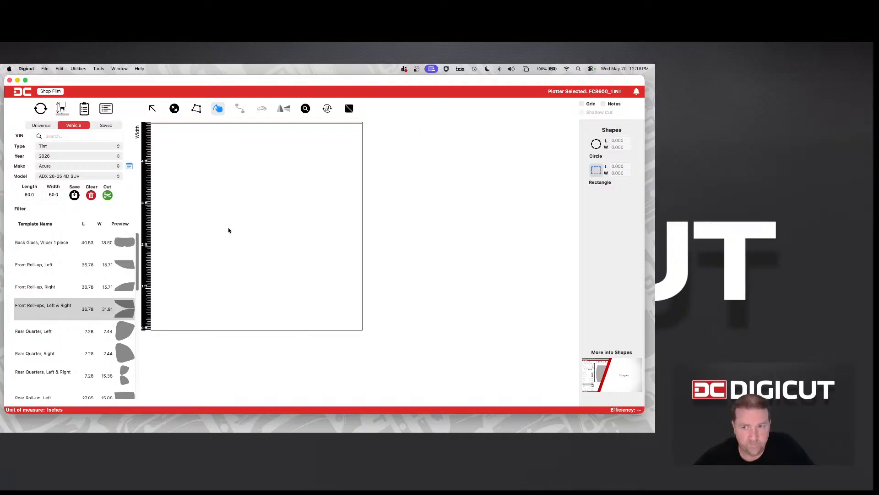
# Draw a circle about 19.6 inches in diameter with a rotation of 0 degrees, and delete it
pyautogui.click(593, 148)
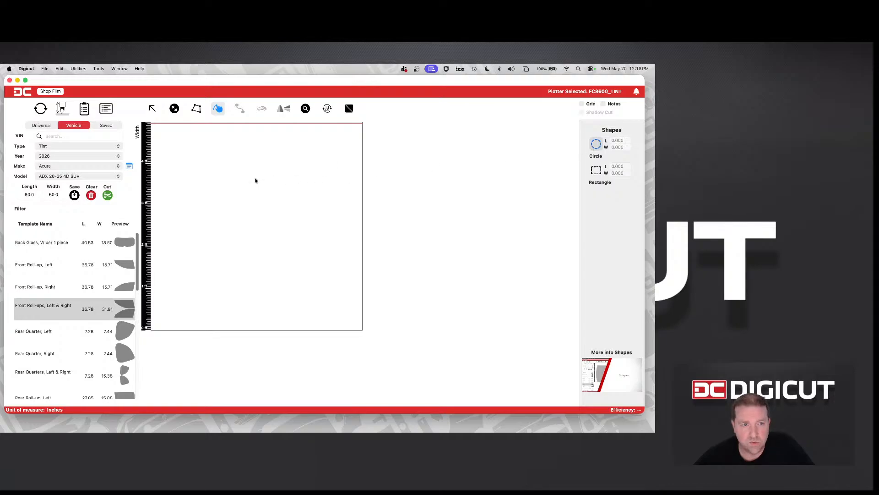
pyautogui.moveTo(225, 169); pyautogui.dragTo(281, 239)
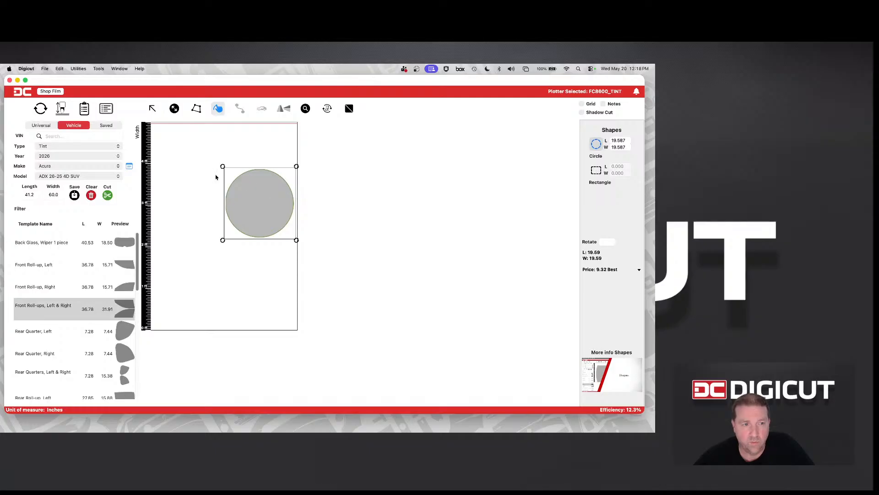
pyautogui.click(609, 242)
pyautogui.press('Return')
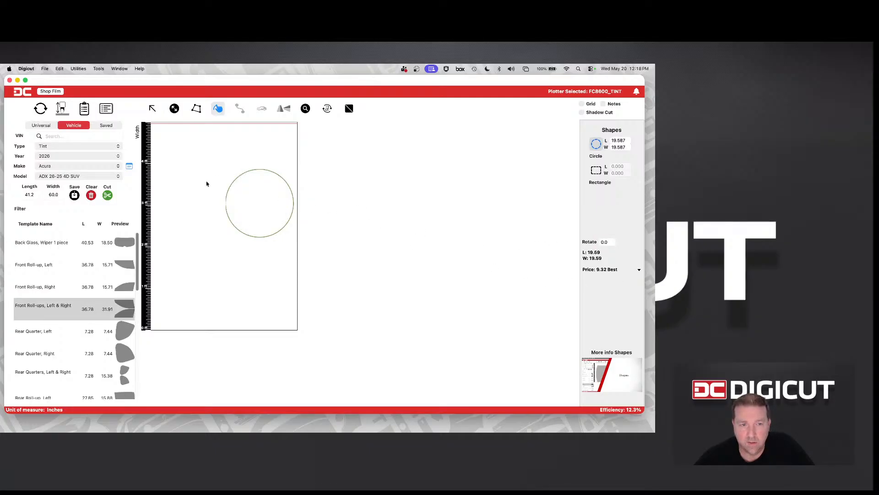
pyautogui.click(236, 206)
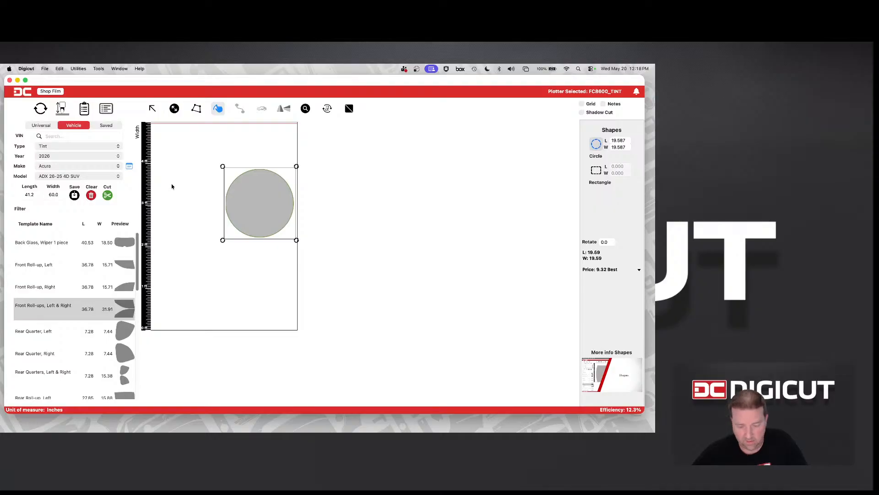
pyautogui.click(157, 108)
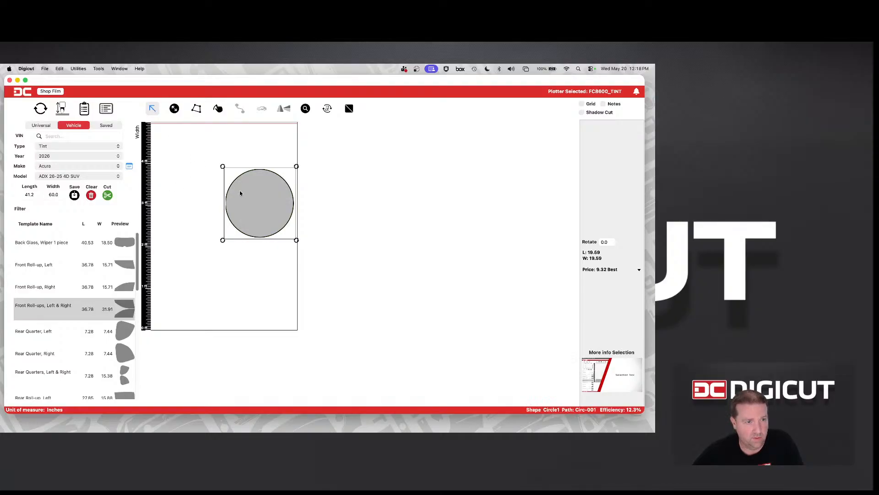
pyautogui.press('Delete')
# Draw a square about 17.2 inches per side and rotate it by 45 degrees
pyautogui.click(217, 108)
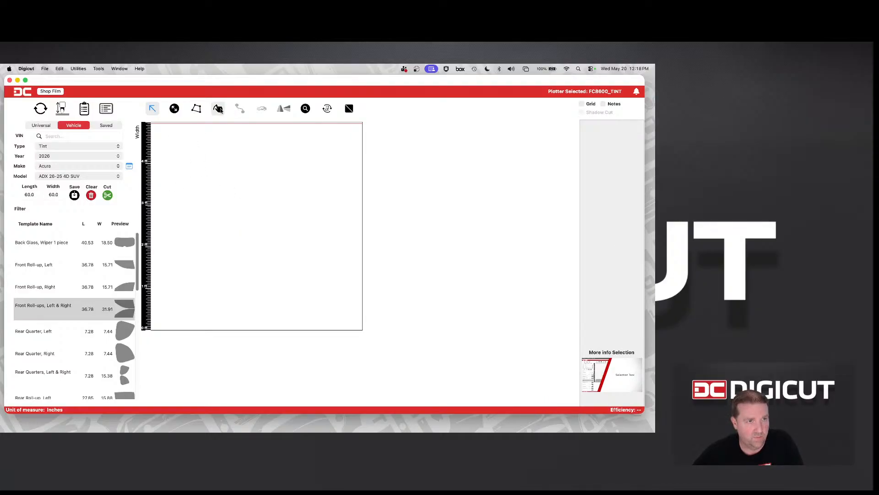
pyautogui.click(596, 170)
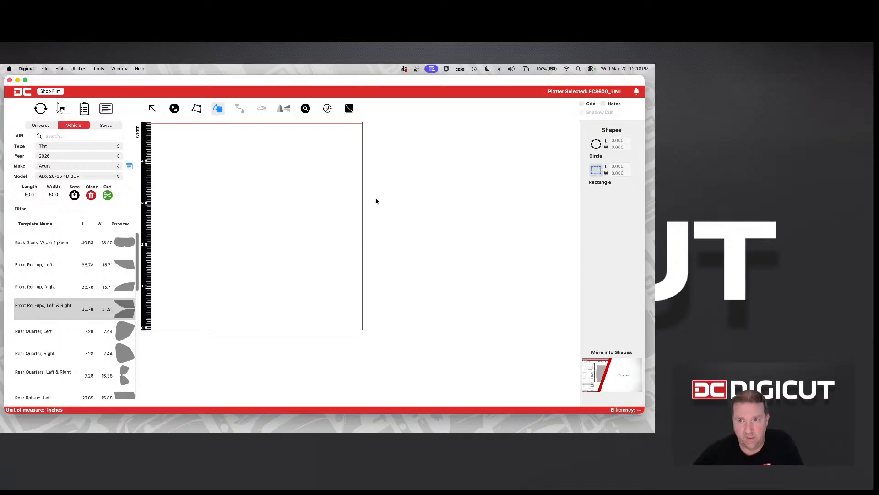
pyautogui.moveTo(205, 192); pyautogui.dragTo(263, 251)
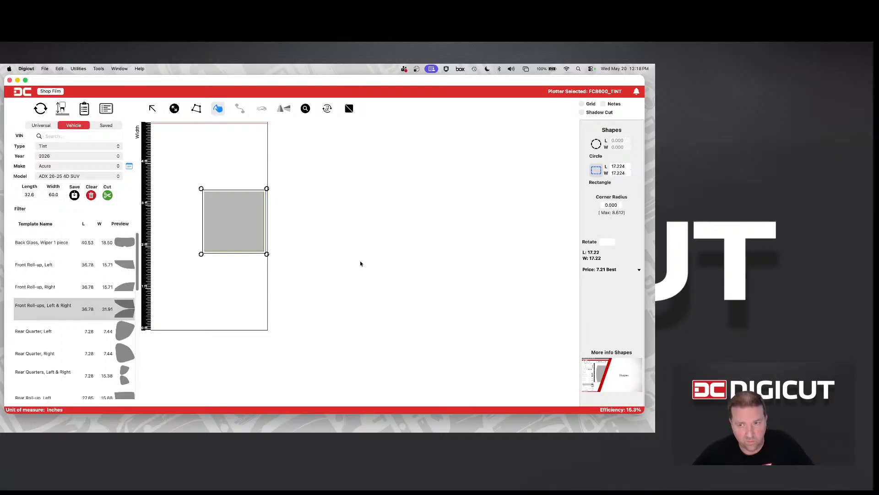
pyautogui.click(613, 243)
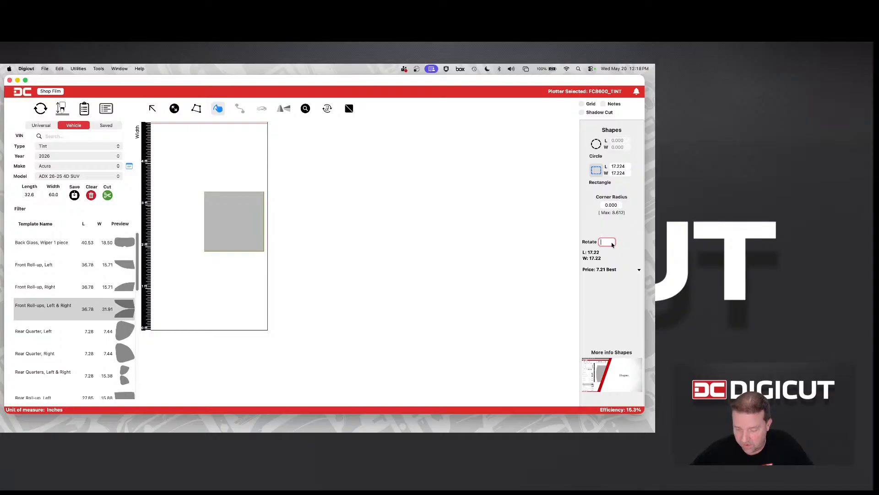
pyautogui.write('45')
pyautogui.press('Return')
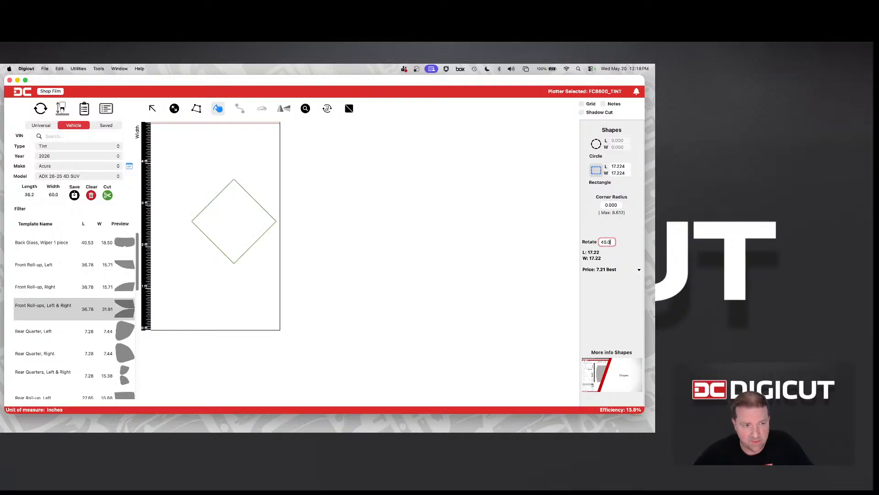
# Draw a small square and a rectangle about 16.6 by 5.2 inches overlapping the rotated square's area, and clear the film
pyautogui.click(250, 243)
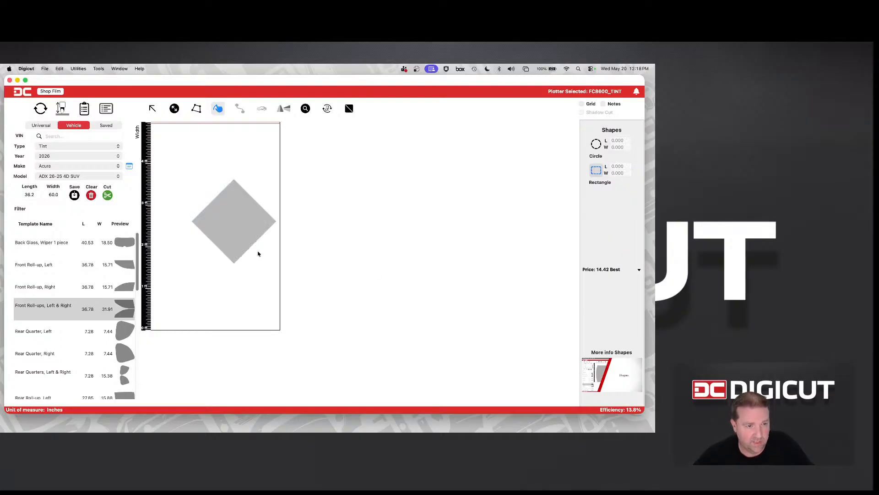
pyautogui.moveTo(250, 242); pyautogui.dragTo(298, 286)
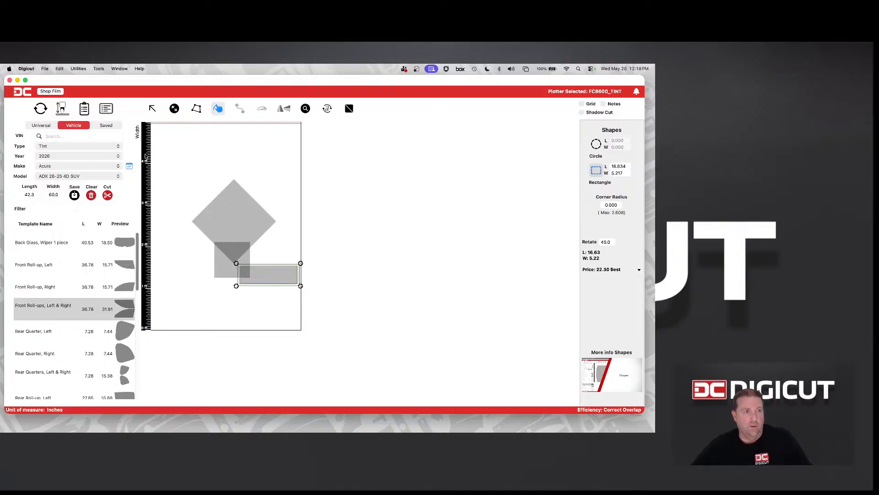
pyautogui.click(91, 195)
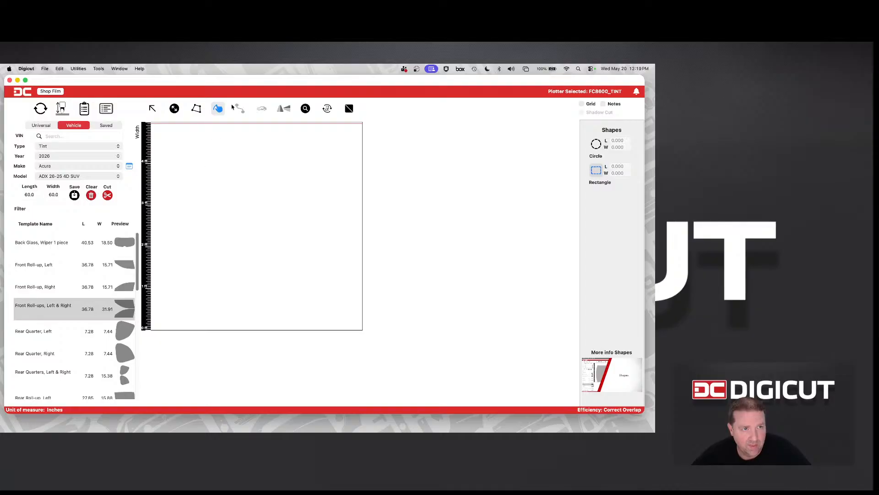
# Look at the adjustment options of the Resize tool and the Offset tool
pyautogui.click(201, 110)
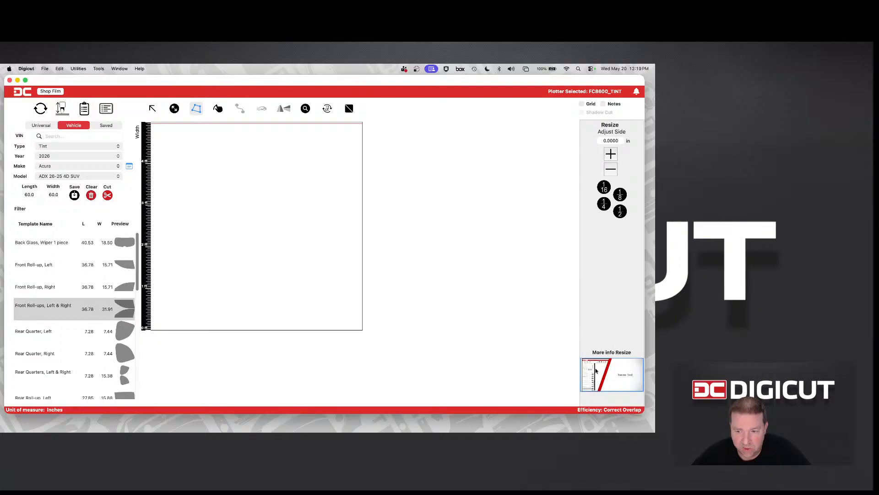
pyautogui.click(174, 108)
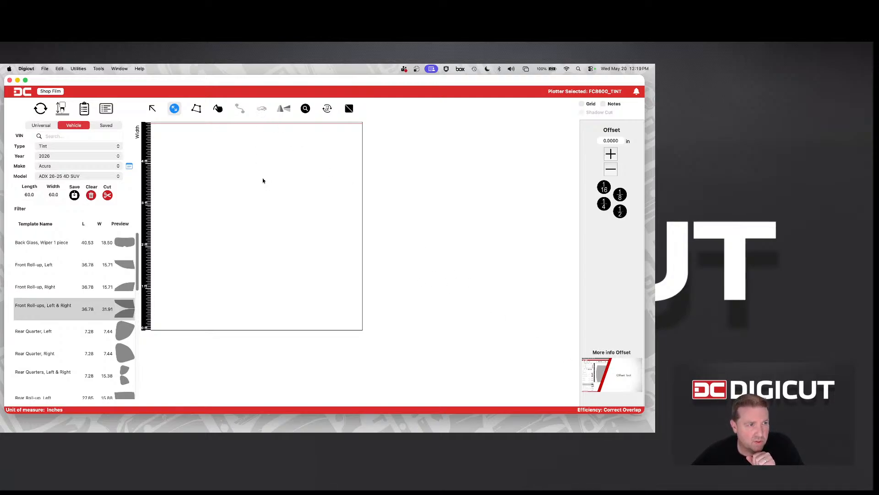
# Choose the PPF templates of the 2026 Acura ADX A-SPEC/A-SPEC w/ Advance
pyautogui.click(91, 146)
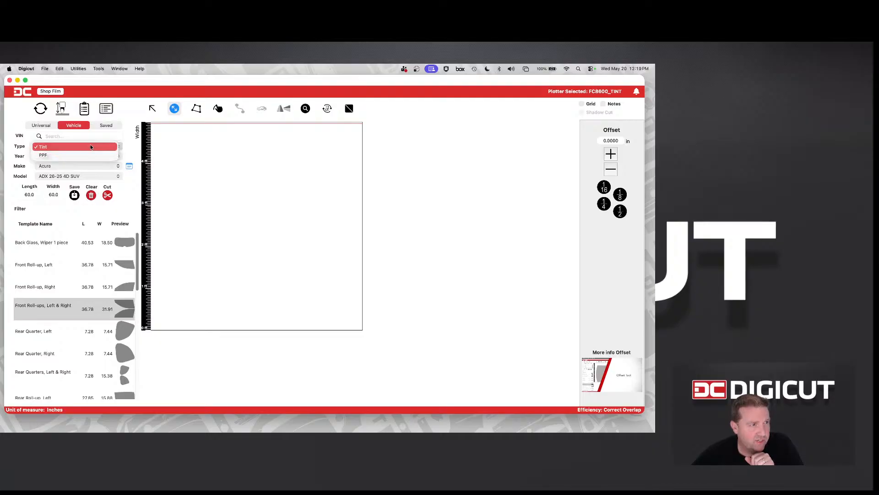
pyautogui.click(89, 153)
pyautogui.click(85, 156)
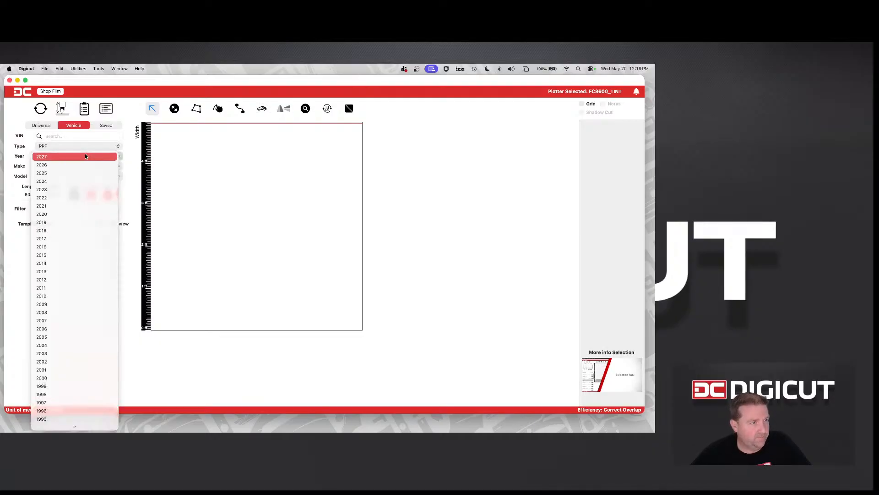
pyautogui.click(85, 166)
pyautogui.click(95, 167)
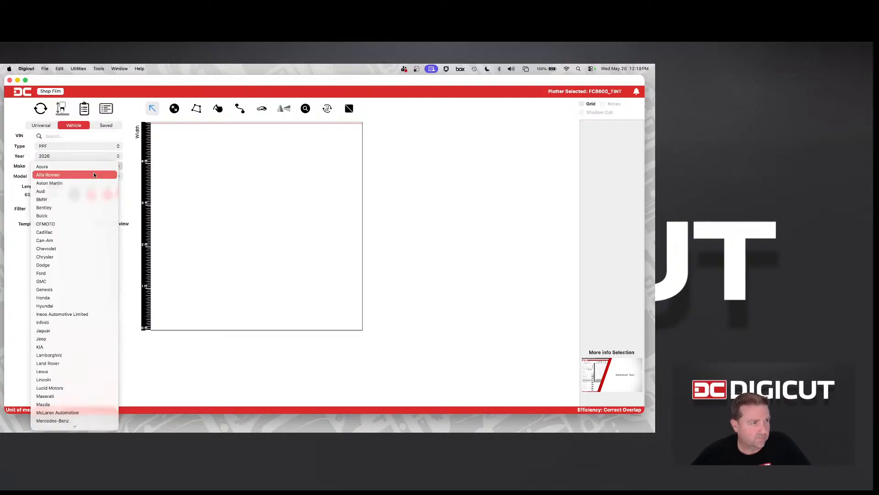
pyautogui.click(94, 167)
pyautogui.click(104, 177)
pyautogui.click(105, 185)
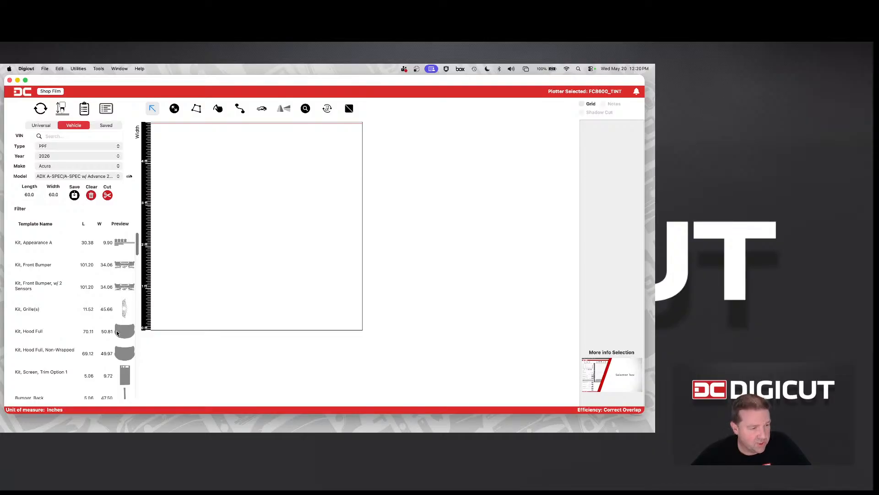
# Place the Door, Full Front Right template on the film
pyautogui.scroll(-10, 105, 319)
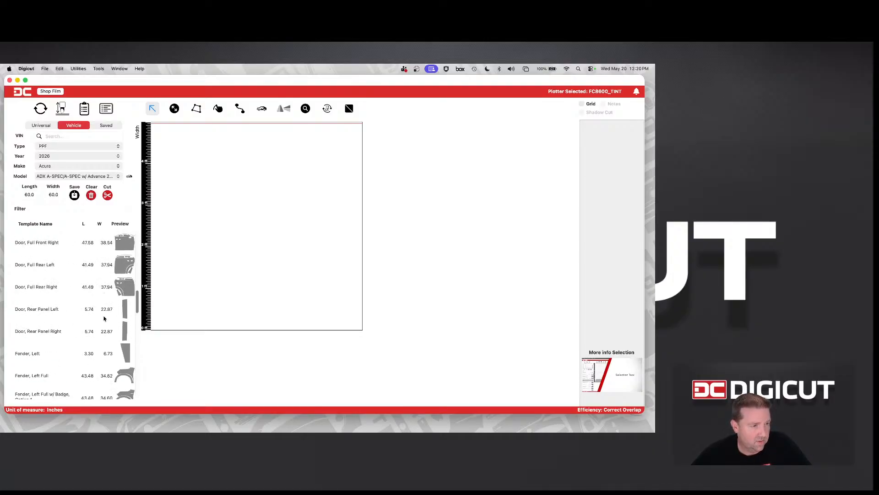
pyautogui.click(115, 243)
pyautogui.moveTo(114, 243); pyautogui.dragTo(330, 325)
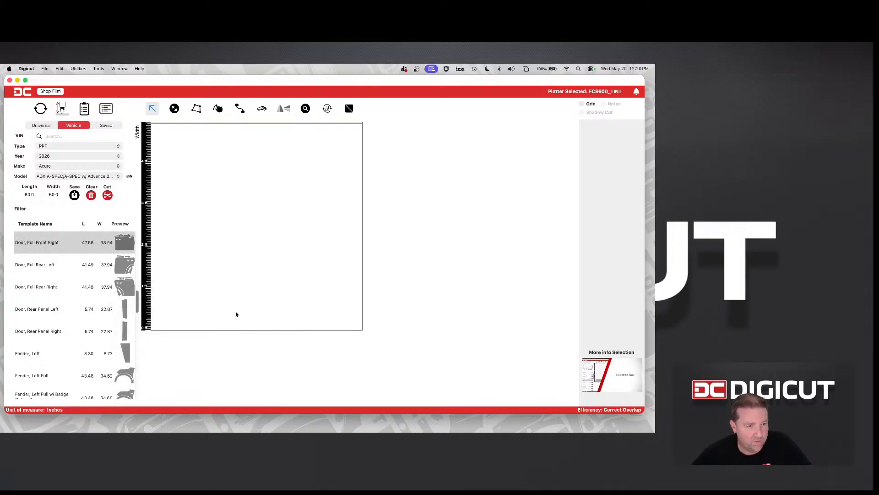
pyautogui.moveTo(115, 244); pyautogui.dragTo(238, 192)
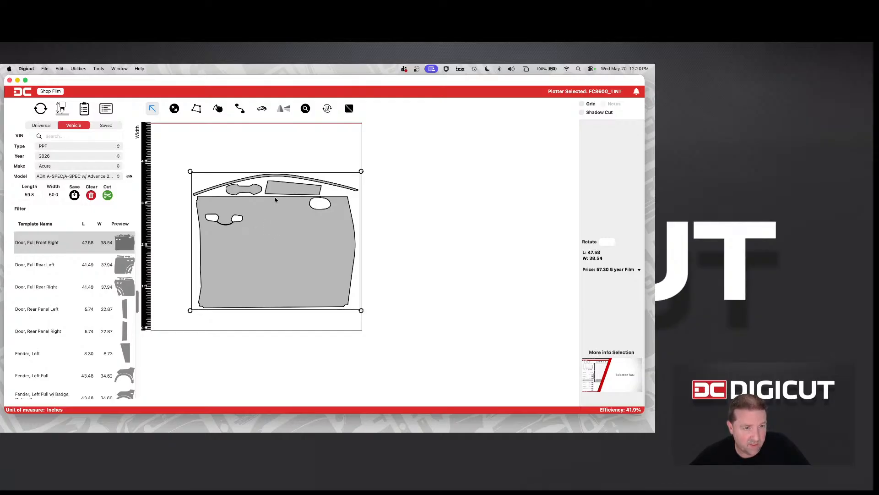
# Delete the two small pieces and the thin curved strip above the main door panel
pyautogui.click(251, 157)
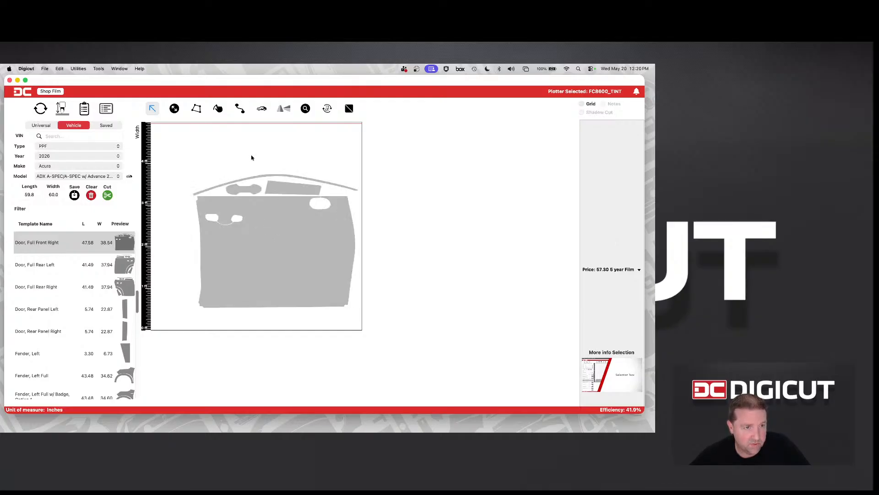
pyautogui.click(257, 193)
pyautogui.click(272, 185)
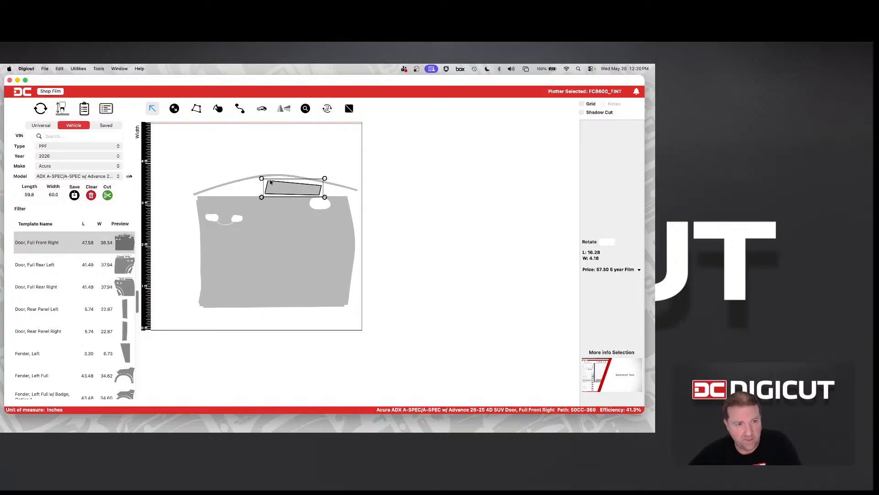
pyautogui.press('Delete')
pyautogui.click(268, 175)
pyautogui.press('Delete')
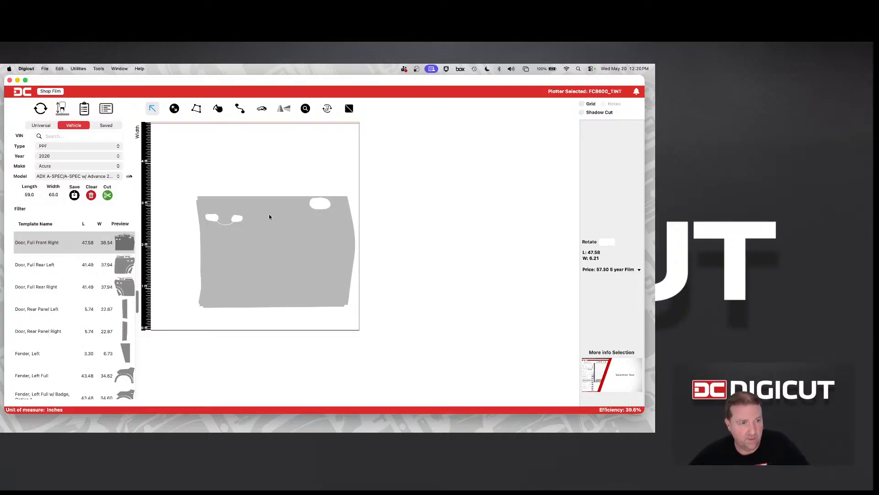
# Apply PCC with a 2-inch extension to the main door panel
pyautogui.click(268, 214)
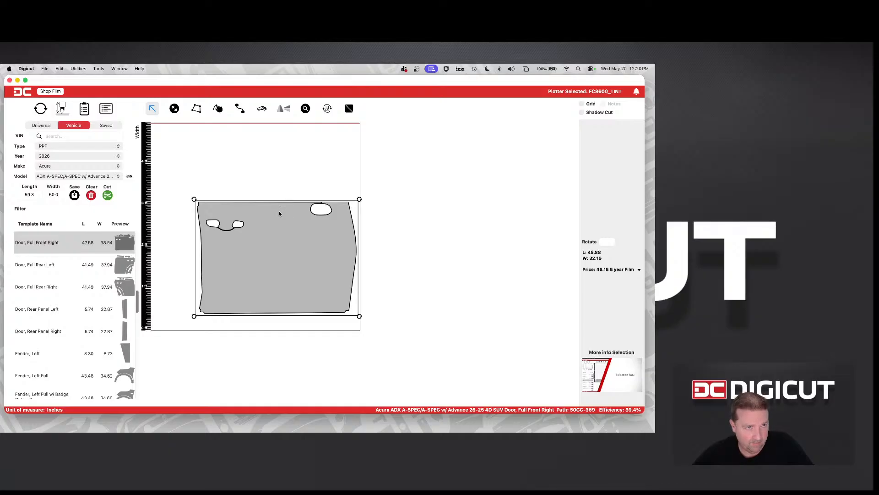
pyautogui.click(261, 109)
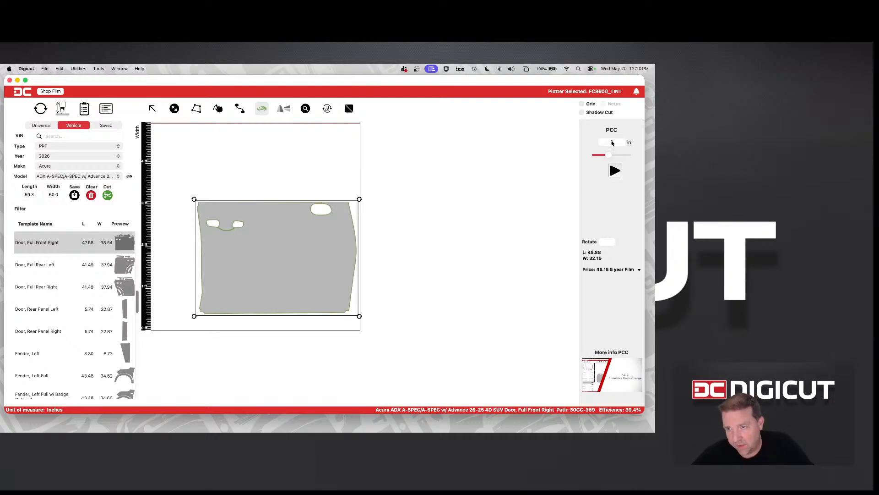
pyautogui.moveTo(609, 155)
pyautogui.mouseDown()
pyautogui.moveTo(630, 156)
pyautogui.moveTo(599, 158)
pyautogui.moveTo(631, 159)
pyautogui.moveTo(601, 160)
pyautogui.mouseUp()
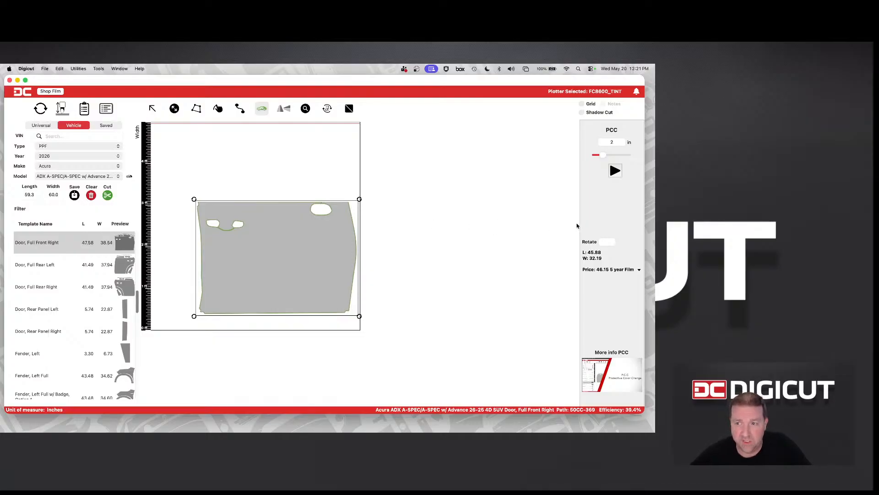
pyautogui.click(615, 171)
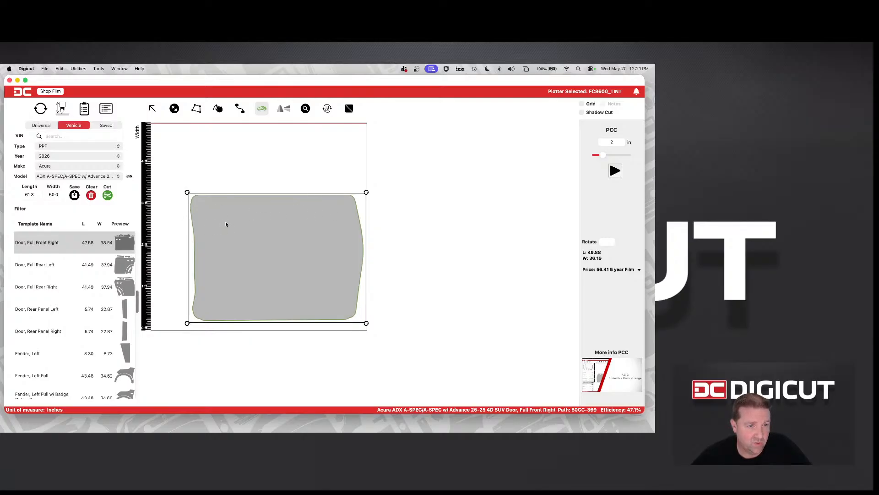
pyautogui.click(292, 241)
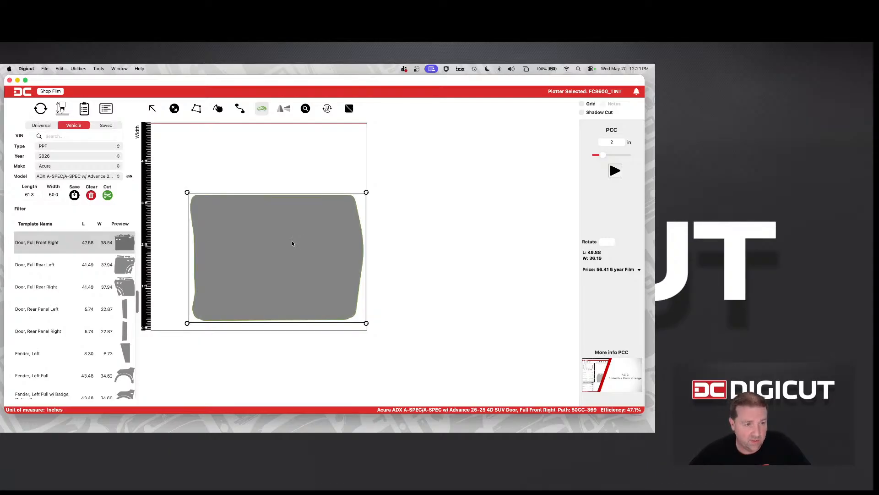
# Move the extended door panel into the film's lower-left corner and add a mirrored copy beside it
pyautogui.click(152, 108)
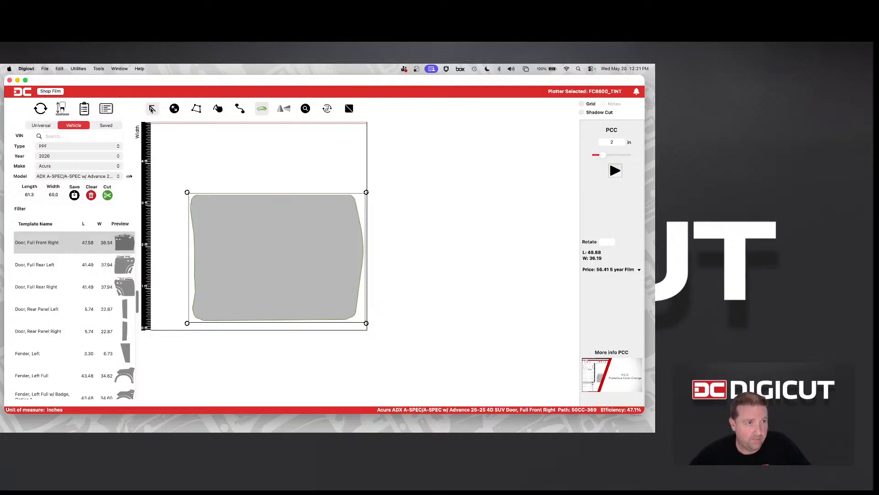
pyautogui.moveTo(249, 249); pyautogui.dragTo(213, 259)
pyautogui.click(213, 257)
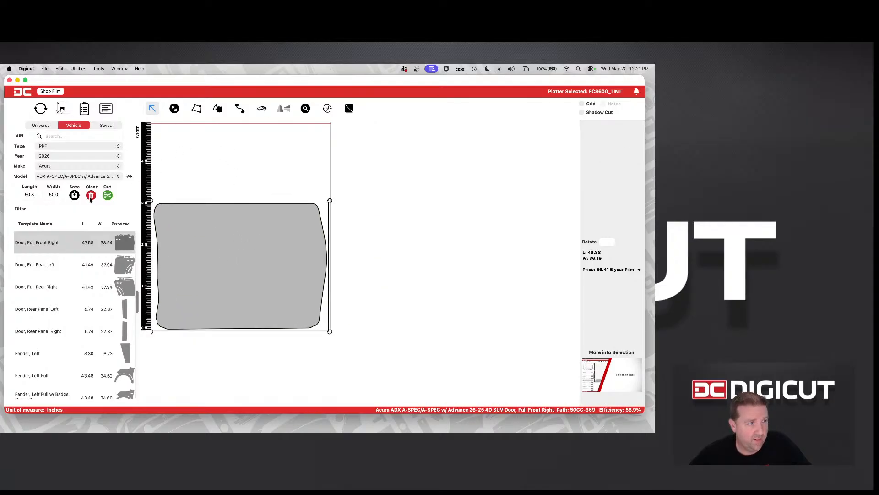
pyautogui.click(282, 109)
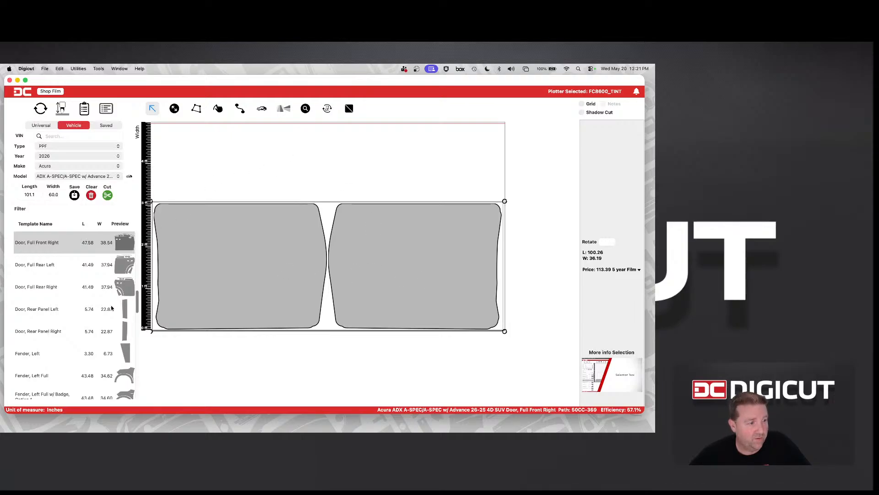
pyautogui.scroll(-3, 110, 323)
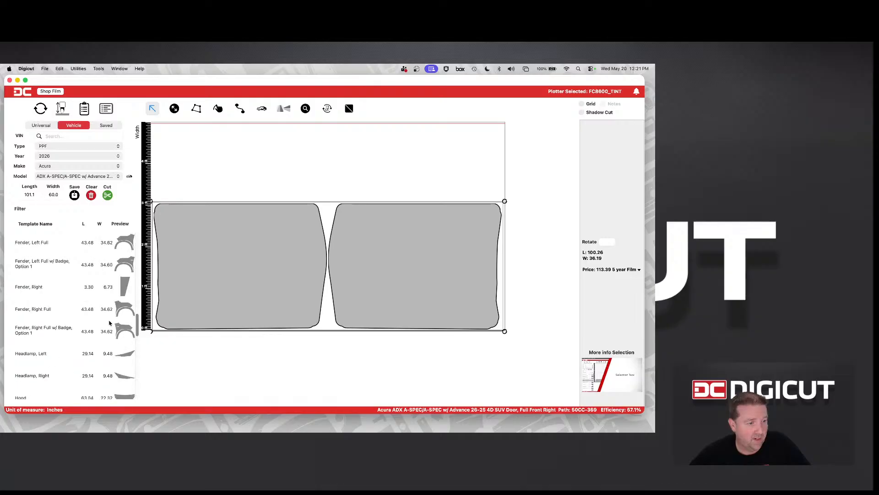
pyautogui.scroll(-3, 111, 322)
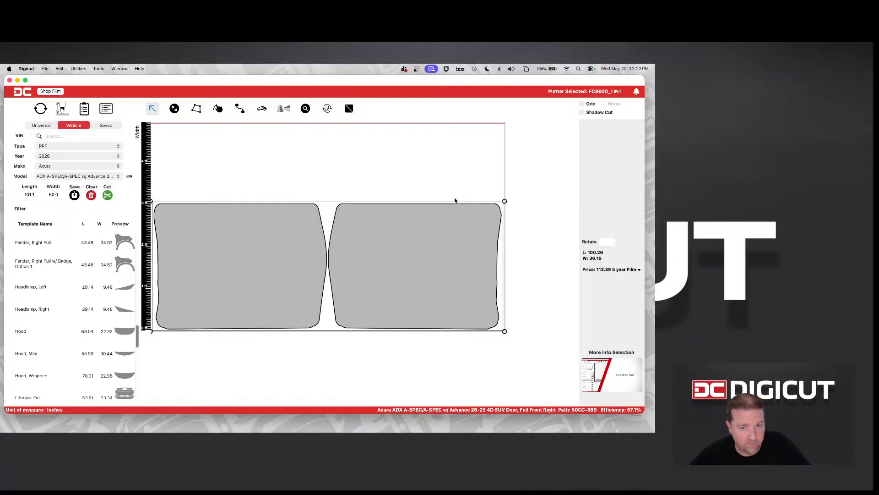
pyautogui.click(340, 187)
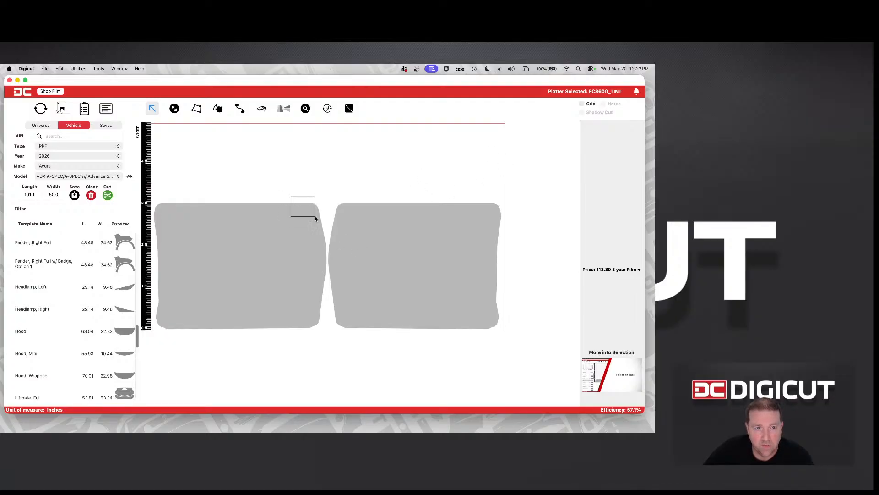
# Shift both door panels together slightly away from the film's edges and turn on Shadow Cut for them
pyautogui.moveTo(314, 215); pyautogui.dragTo(396, 263)
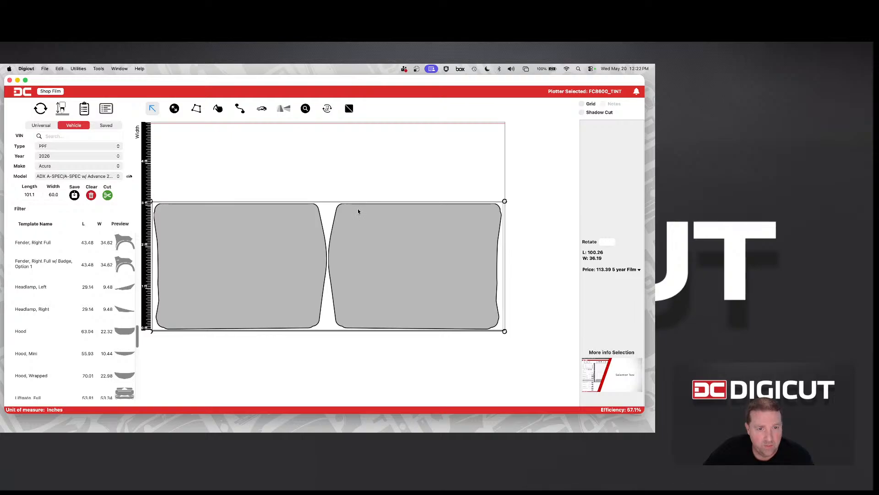
pyautogui.moveTo(358, 207); pyautogui.dragTo(363, 205)
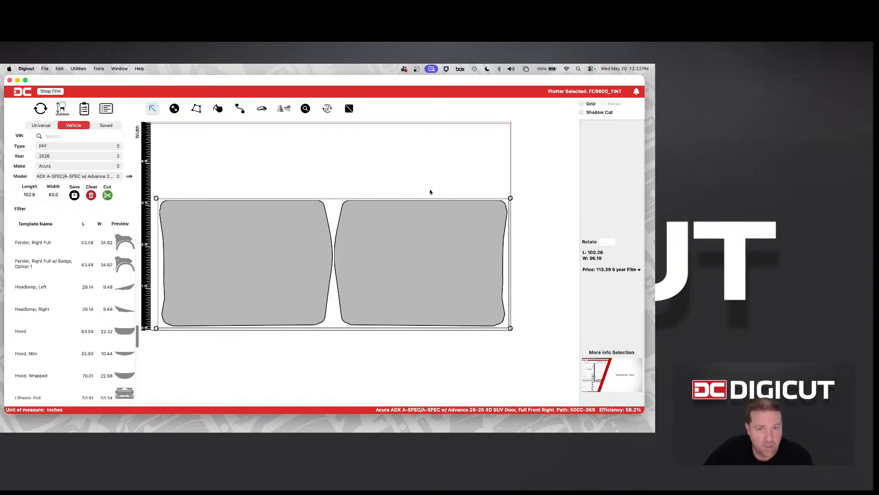
pyautogui.click(582, 113)
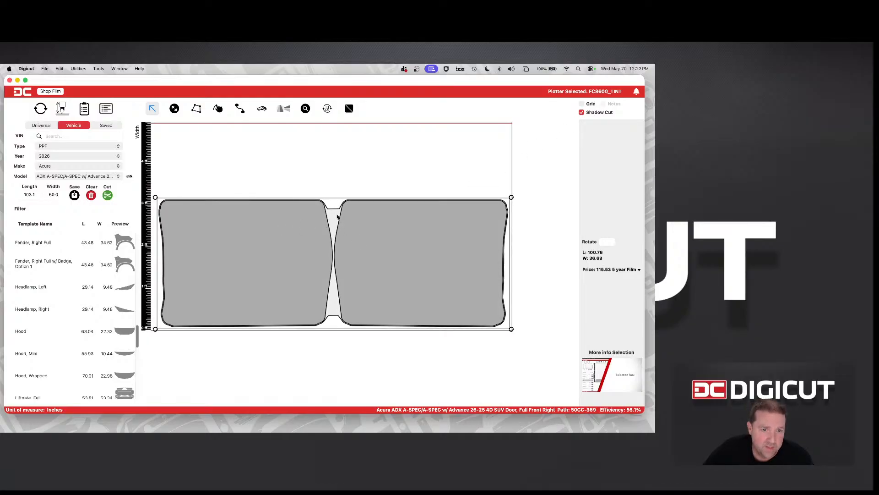
pyautogui.click(322, 194)
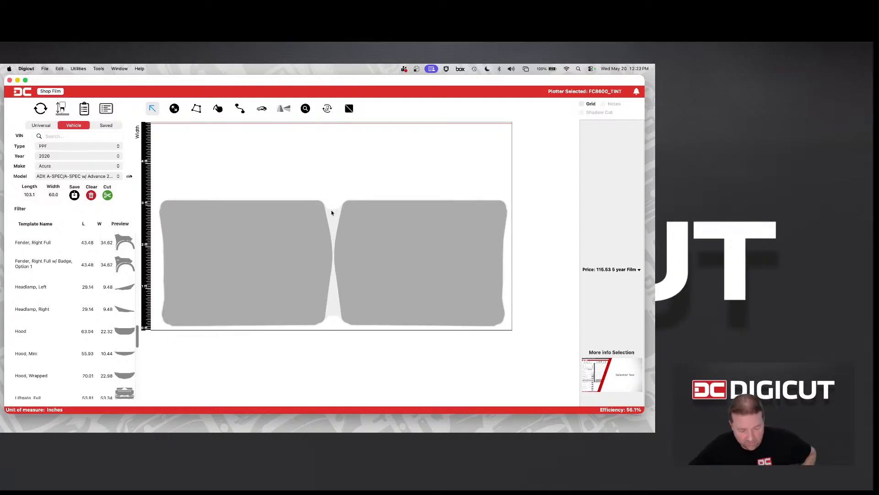
# Examine the shadow cut border up close between the two door panels and around the outer upper corner
pyautogui.scroll(5, 331, 210)
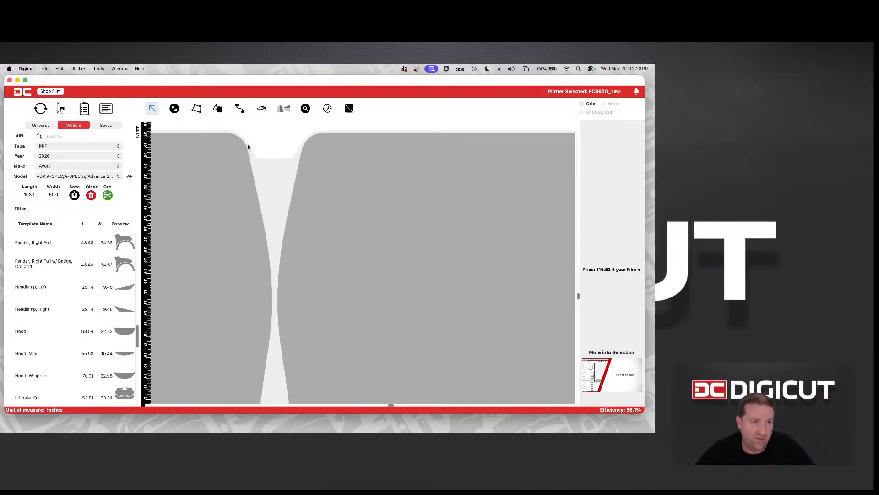
pyautogui.scroll(-5, 293, 149)
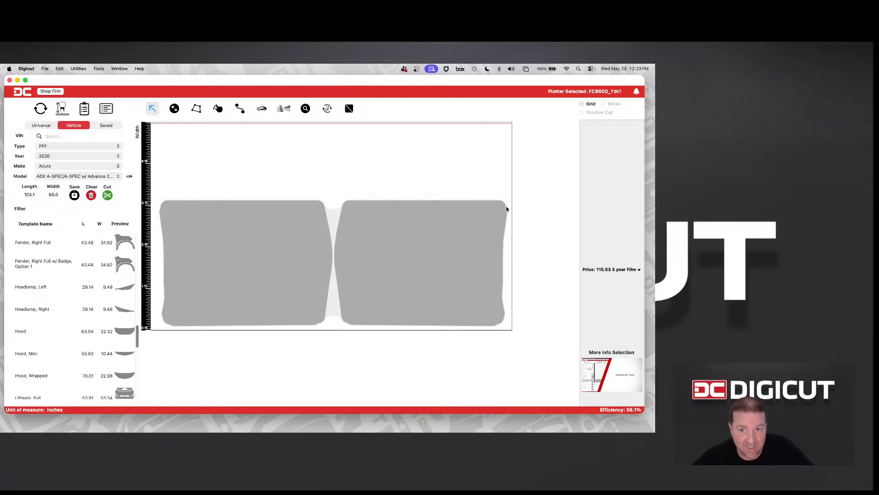
pyautogui.moveTo(496, 196); pyautogui.dragTo(517, 218)
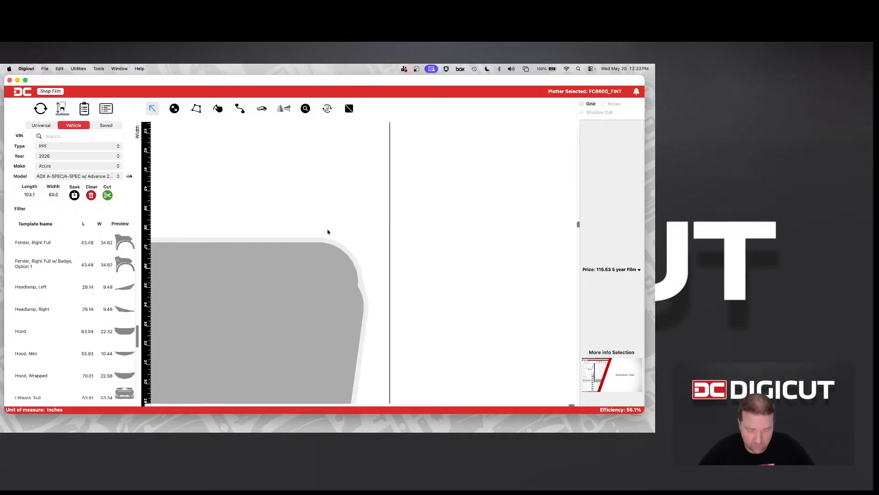
pyautogui.press('super+minus')
pyautogui.press('super+minus')
pyautogui.press('super+minus')
pyautogui.press('super+minus')
pyautogui.press('super+minus')
pyautogui.press('super+minus')
pyautogui.press('super+minus')
pyautogui.press('super+minus')
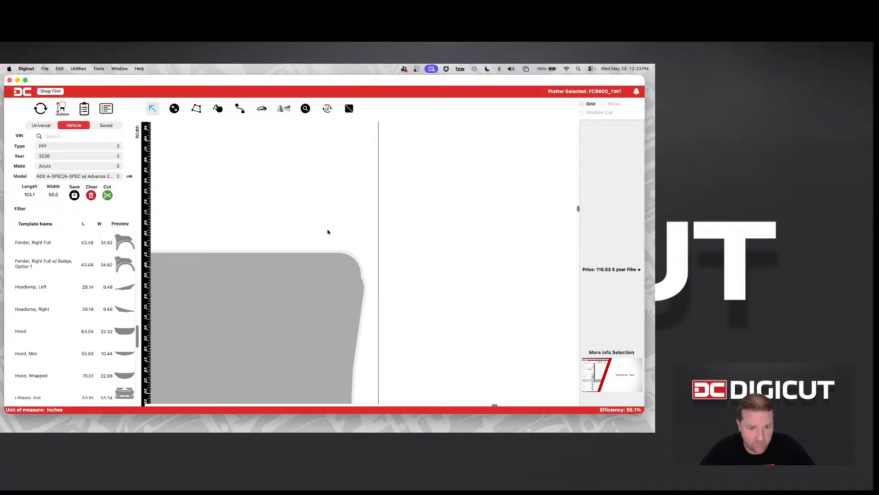
pyautogui.press('super+minus')
pyautogui.press('super+minus')
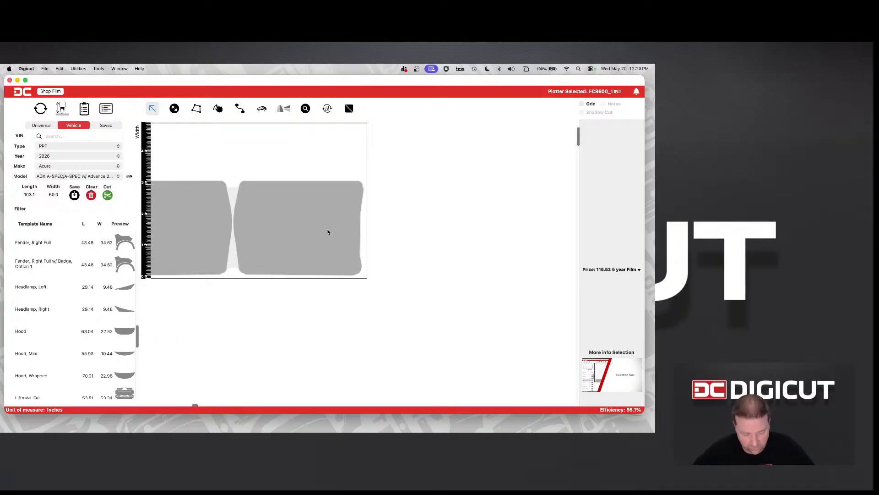